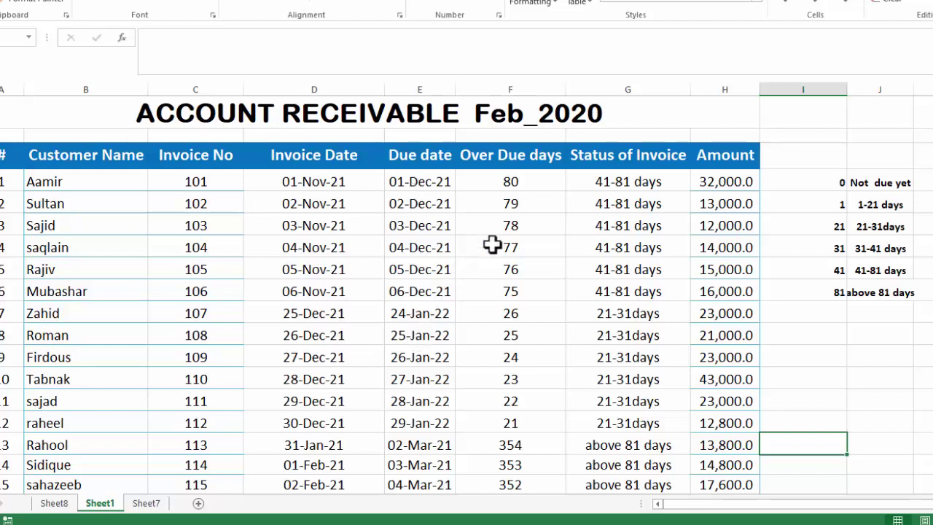
Step: Examine the overdue-days and invoice-status formulas in the finished receivables sheet and the pivot summary of customer amounts by aging bracket
click(512, 187)
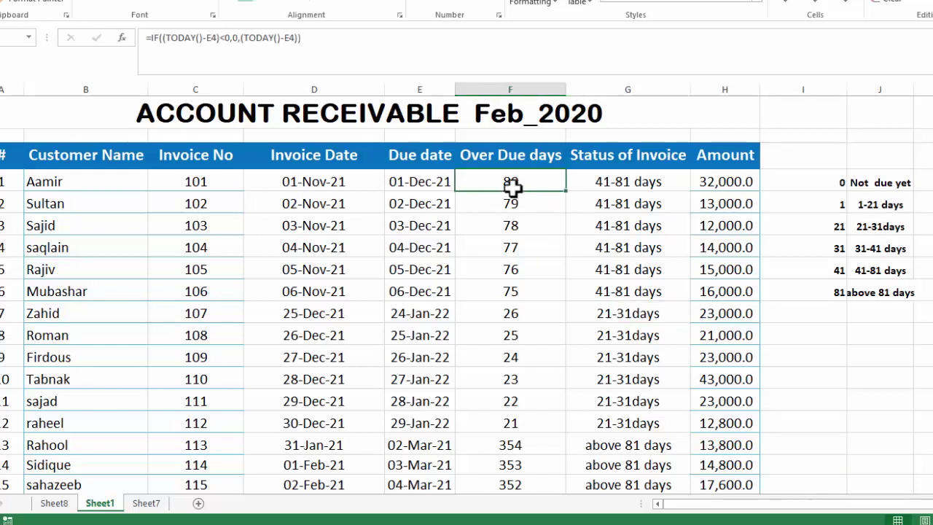
click(623, 196)
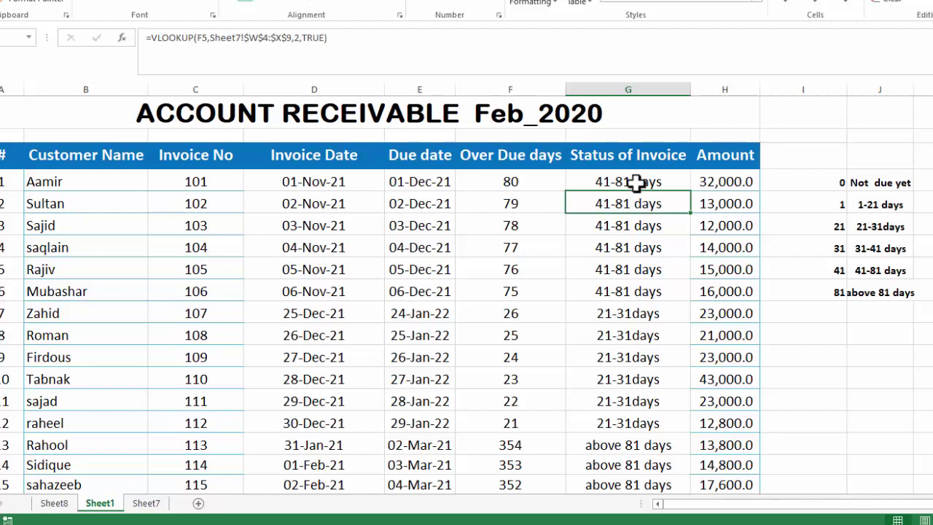
click(507, 188)
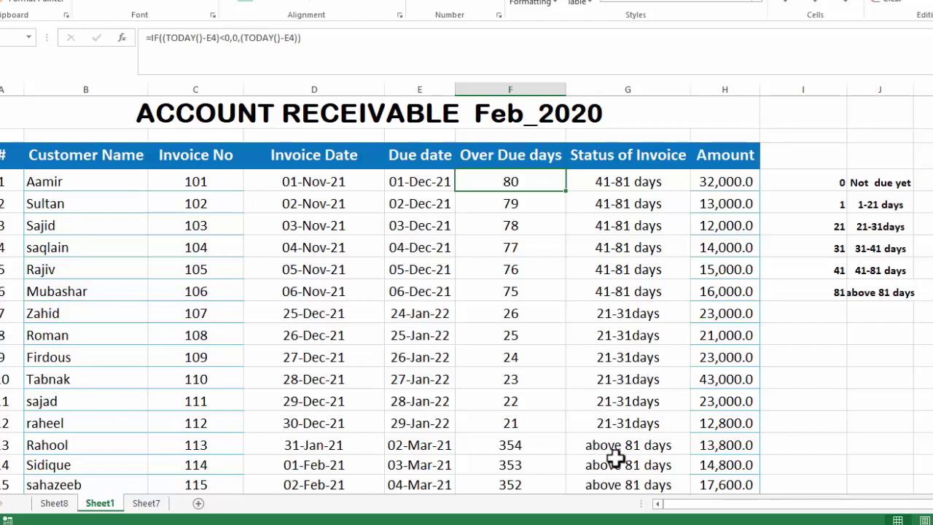
scroll(833, 226, down, 7)
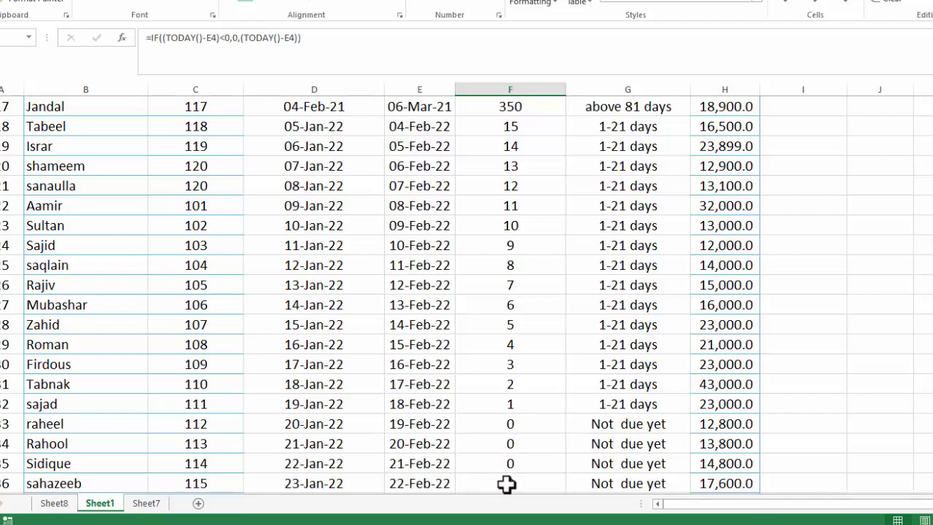
scroll(467, 292, down, 2)
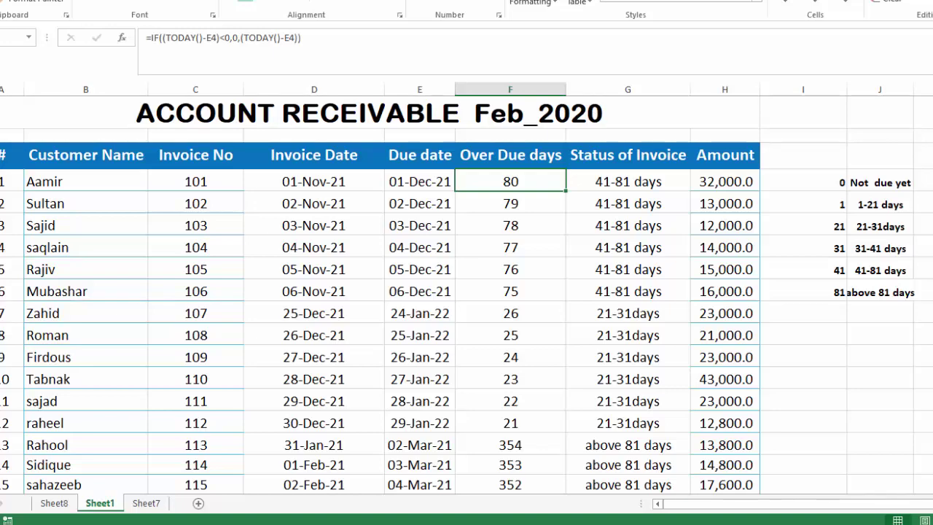
click(69, 506)
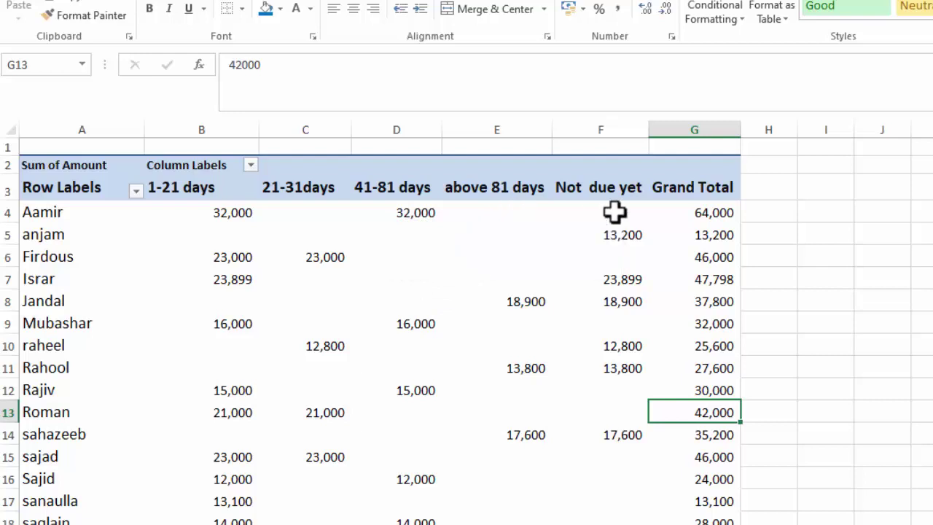
mouse_move(614, 212)
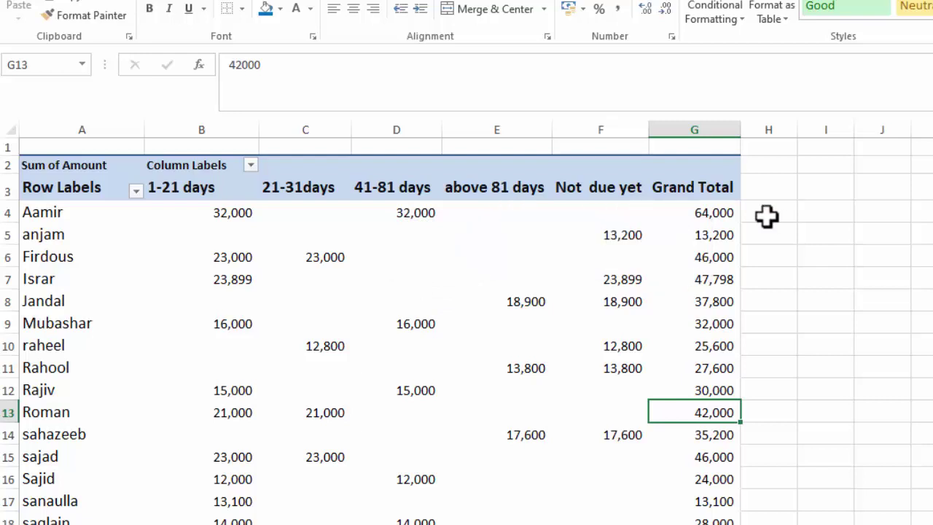
mouse_move(700, 513)
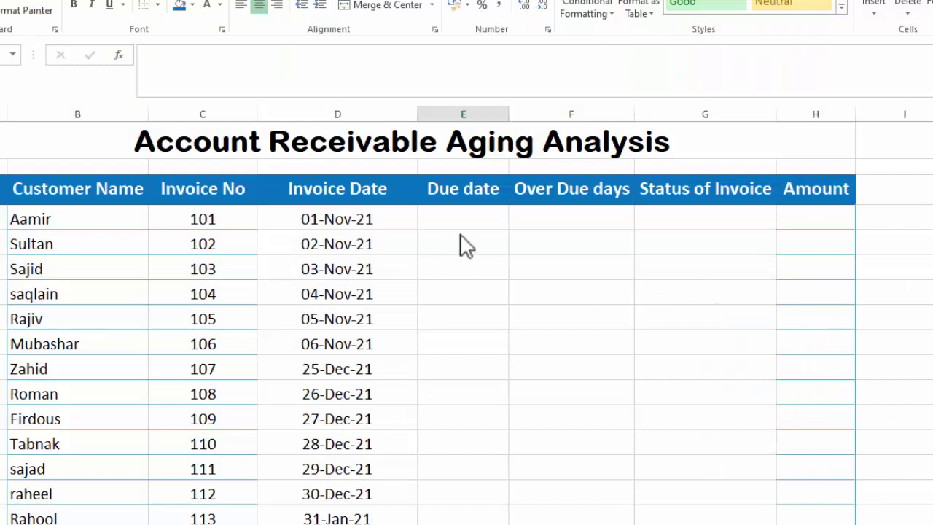
Step: Calculate the first due date in E4 as =D4+31 and fill the formula down the Due date column
click(460, 223)
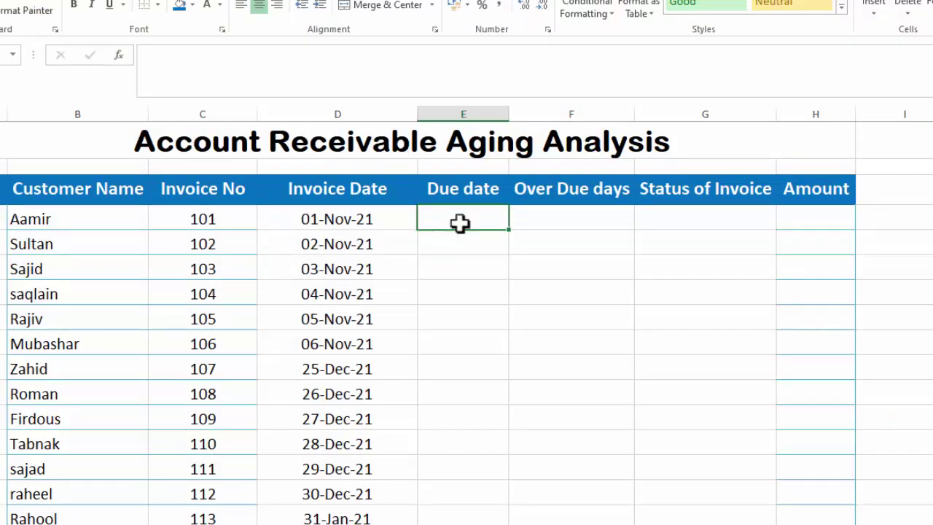
text(=)
click(341, 219)
text(+)
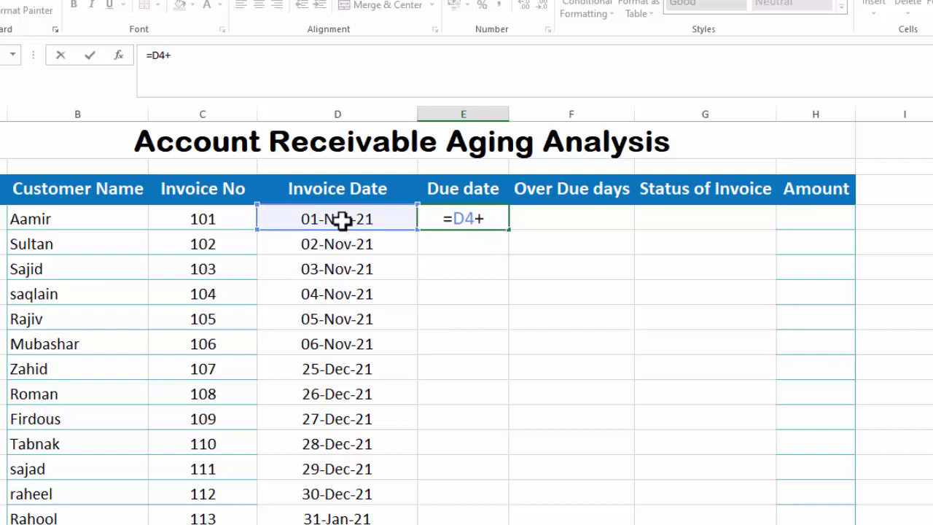
text(3)
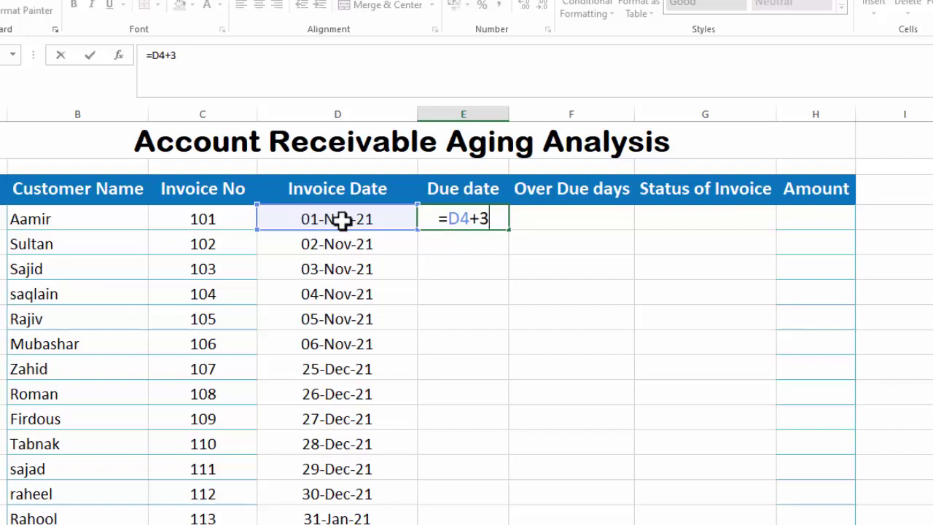
text(1)
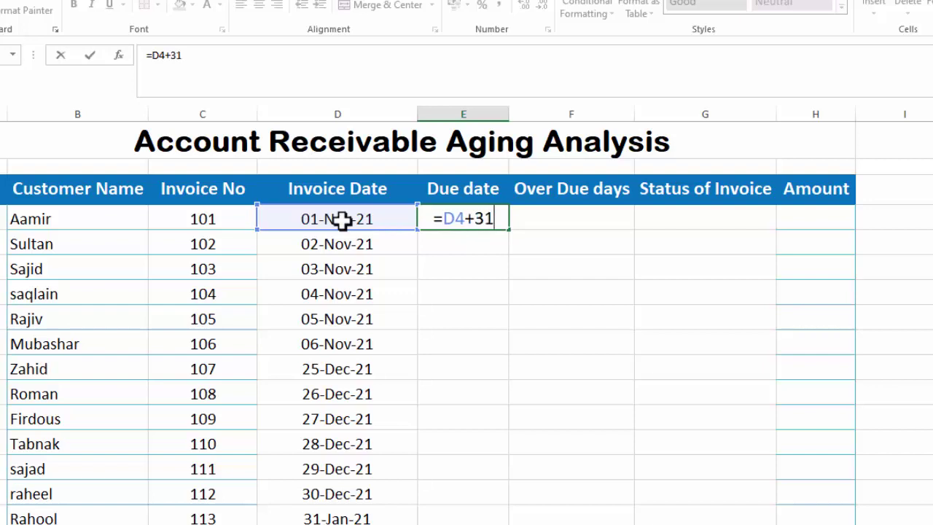
key(ctrl+Return)
key(Return)
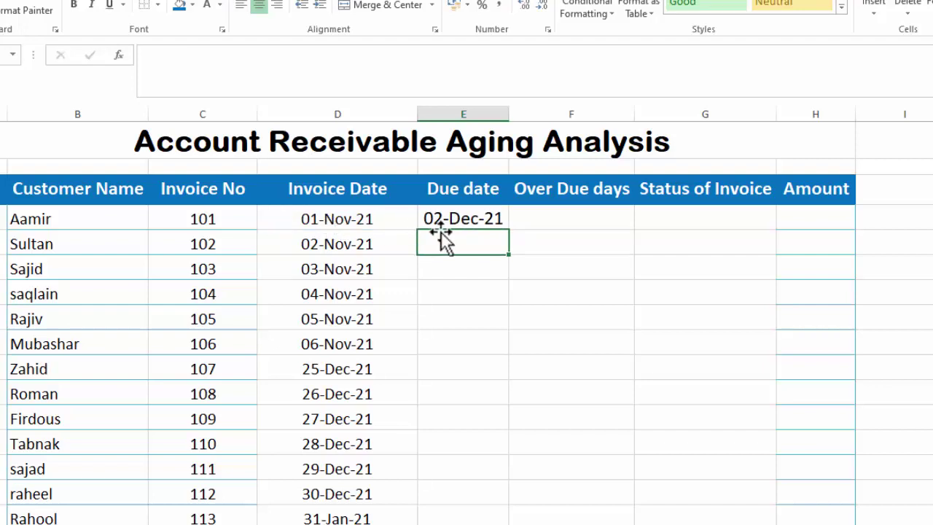
click(475, 217)
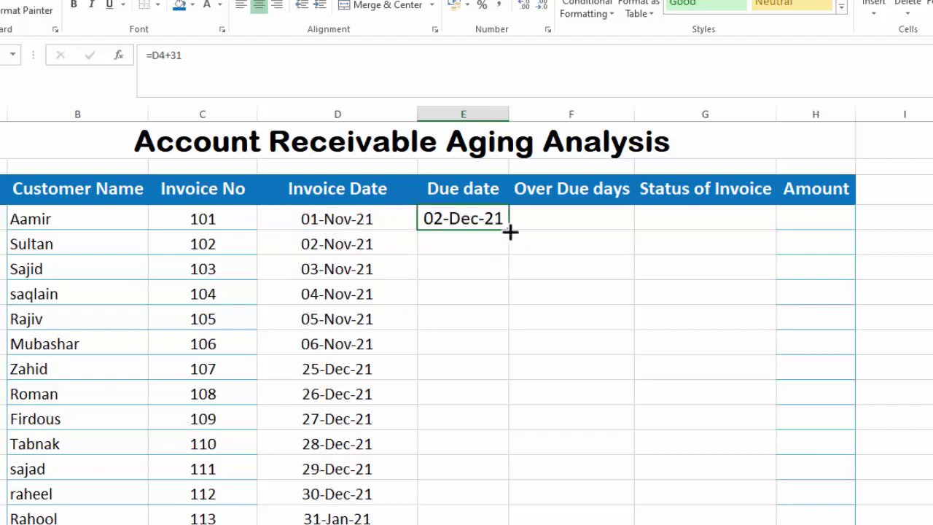
double_click(509, 231)
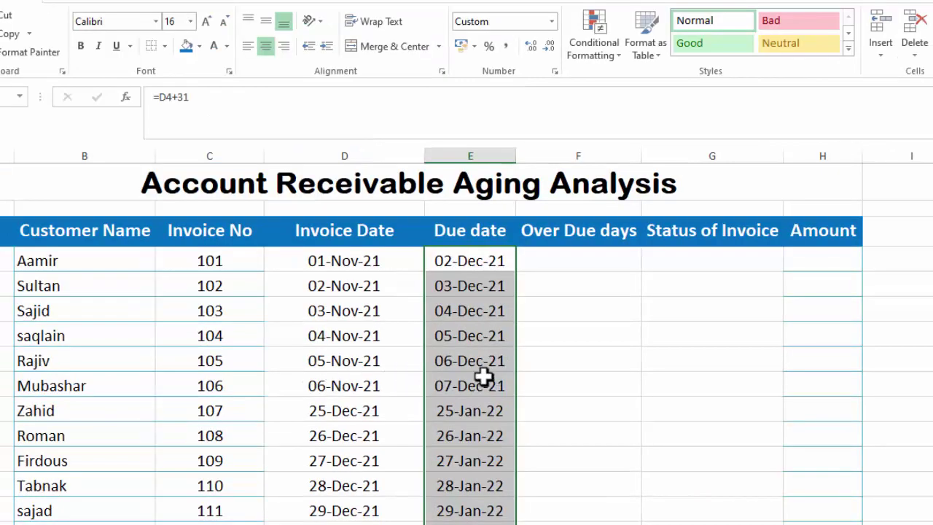
Step: Start the overdue-days formula in F4 with the current date function, =TODAY()
click(588, 266)
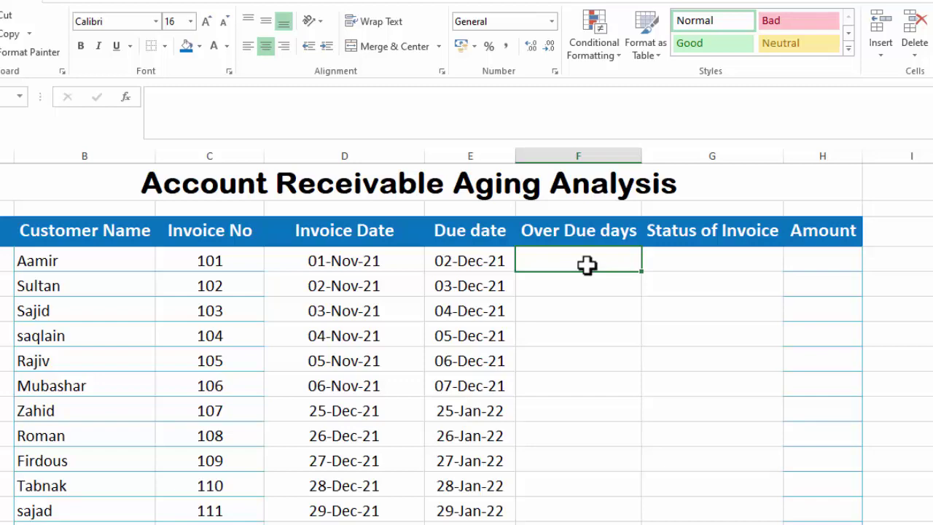
text(=IF)
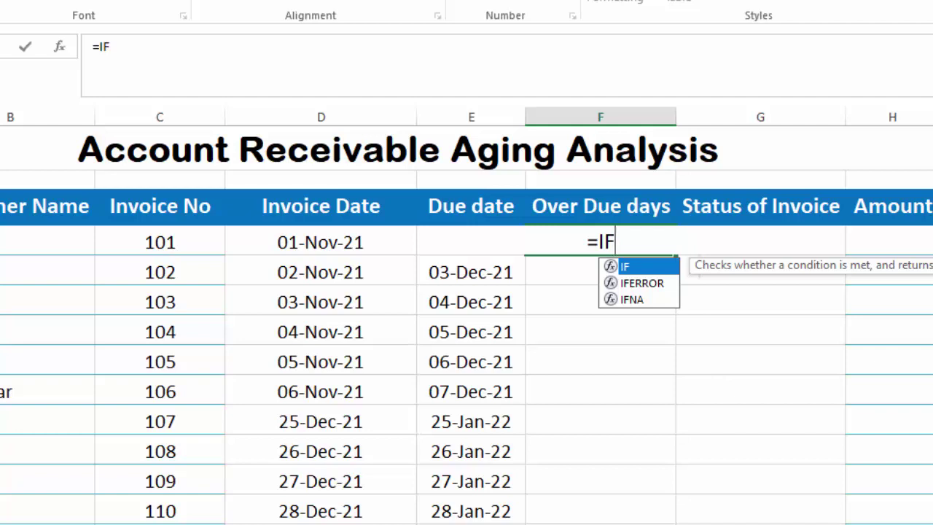
text((TODA)
key(BackSpace)
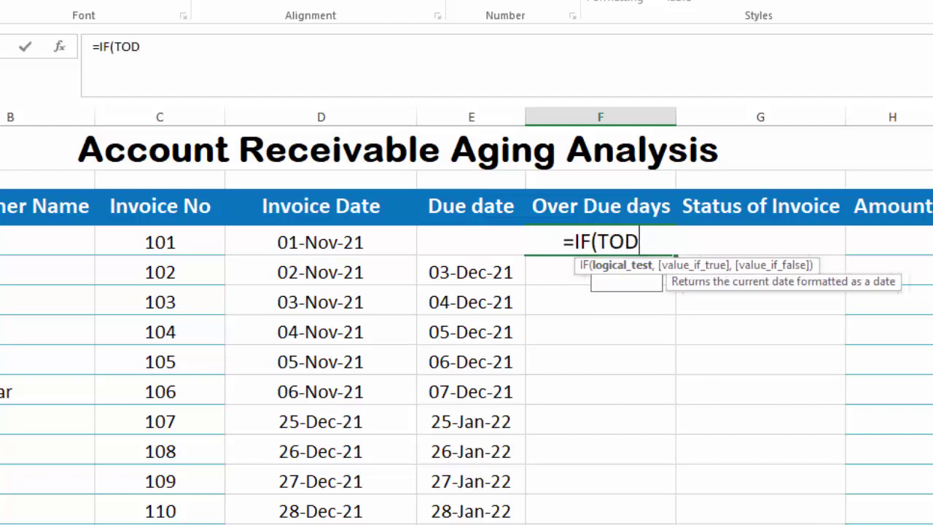
key(BackSpace)
key(BackSpace)
key(BackSpace)
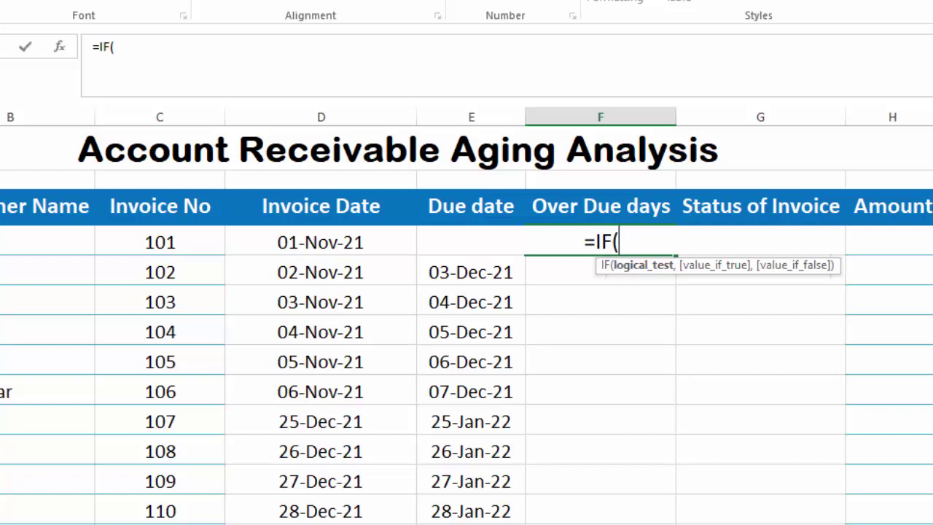
key(BackSpace)
key(BackSpace)
key(BackSpace)
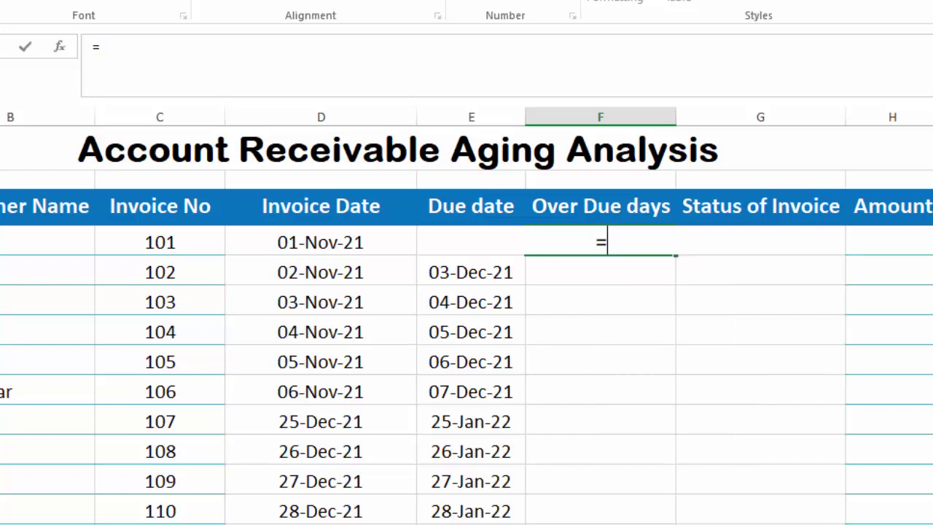
text(TO)
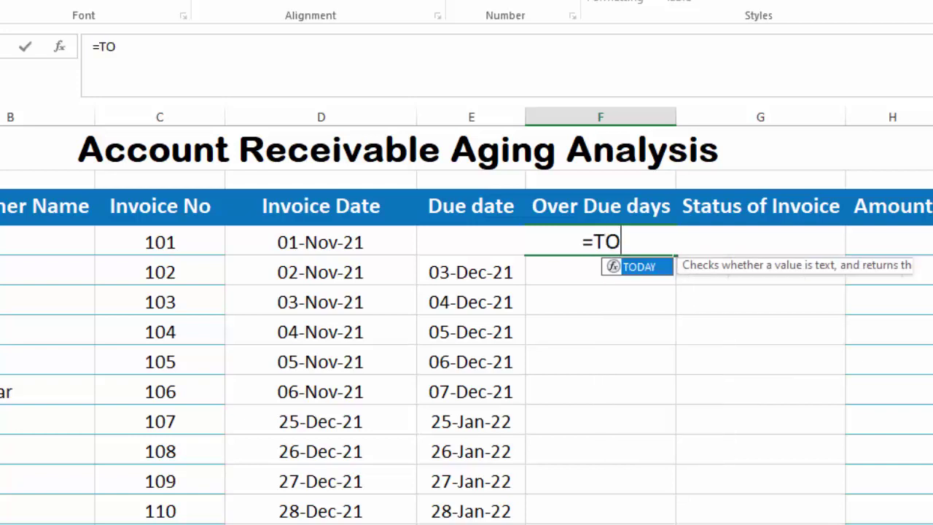
text(DAY)
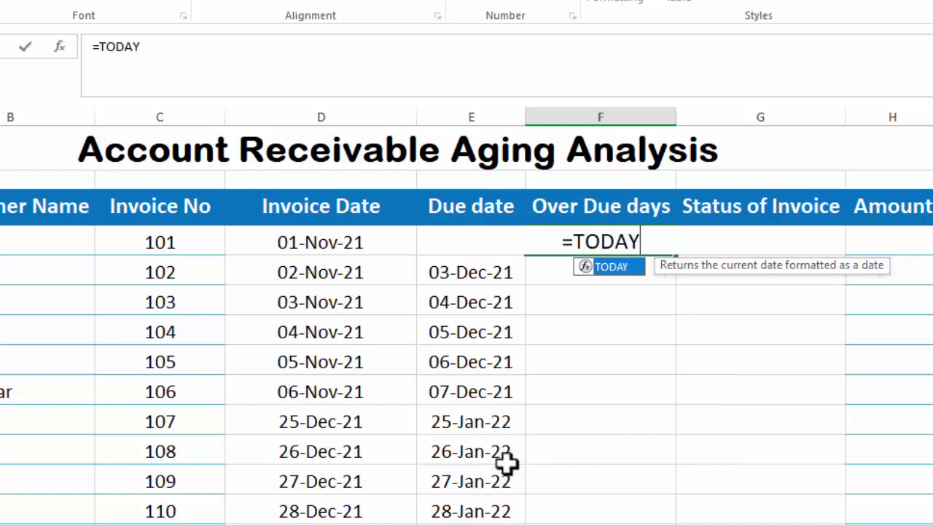
double_click(605, 267)
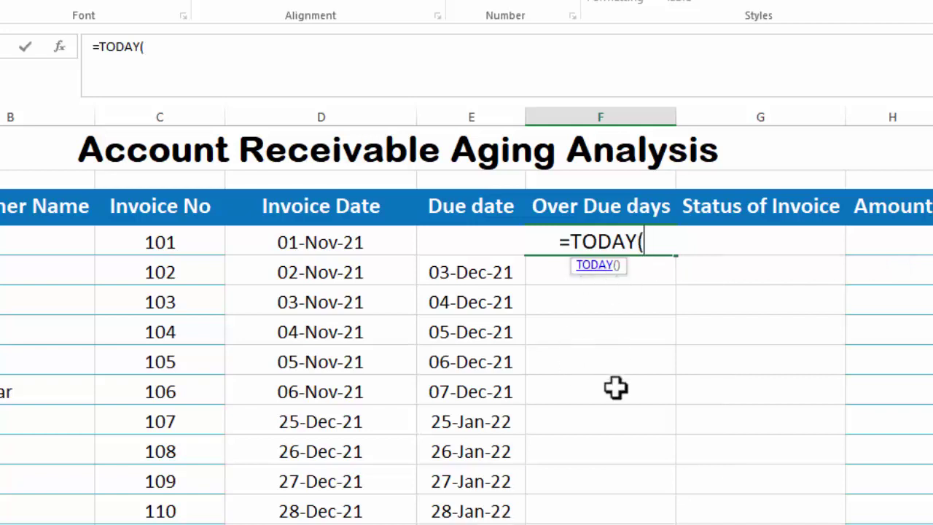
text())
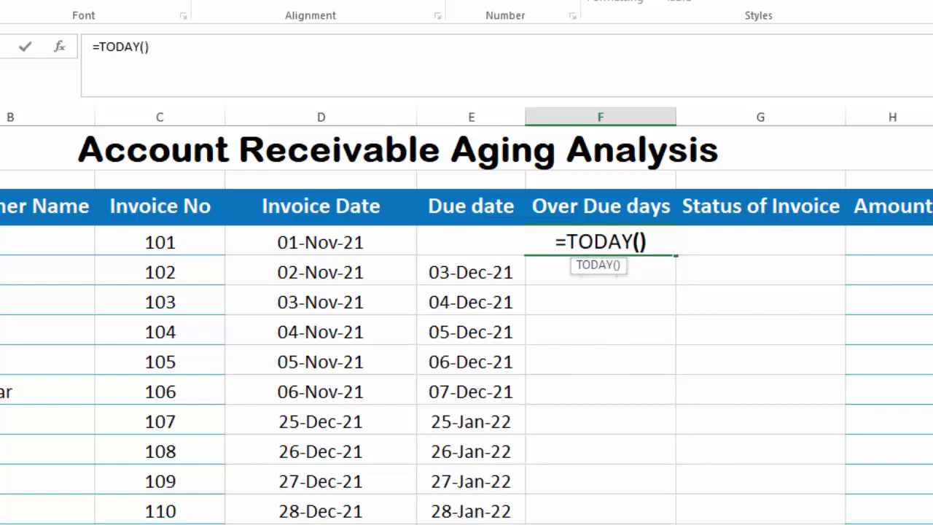
Step: Wrap TODAY() in an IF function and subtract the due date inside its own parentheses, so F4 reads =IF((TODAY()-E4)
click(566, 241)
text(I)
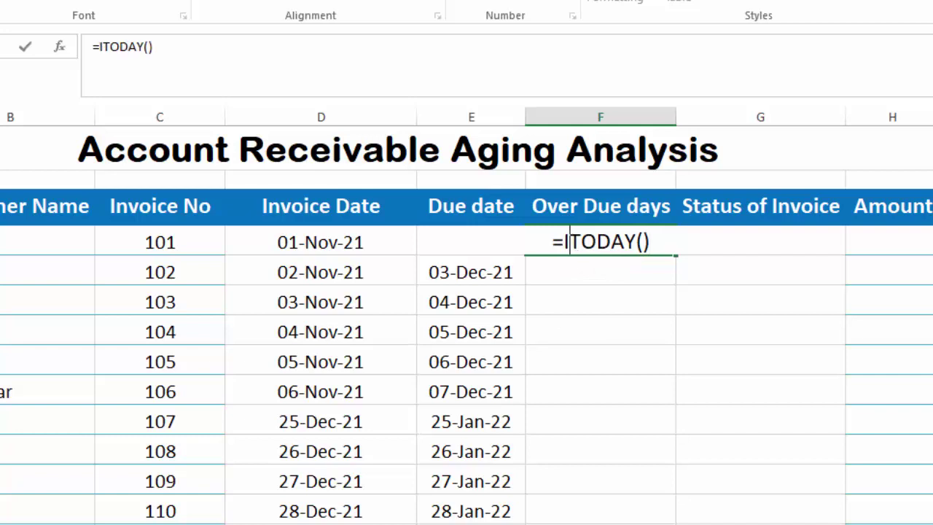
text(F()
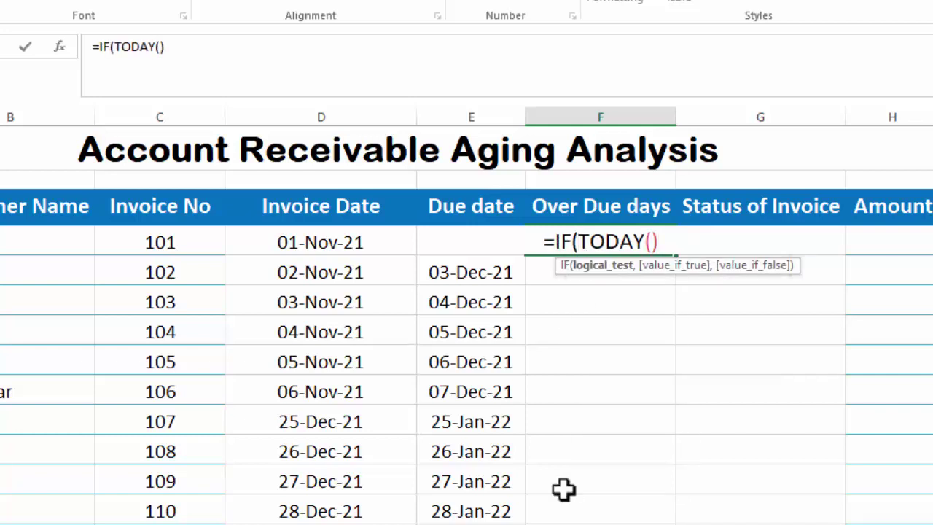
text(-)
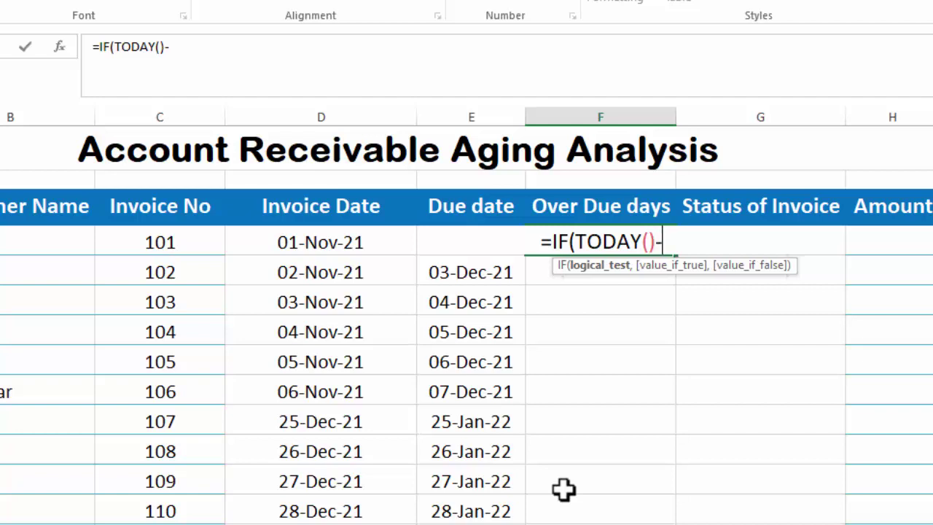
click(466, 239)
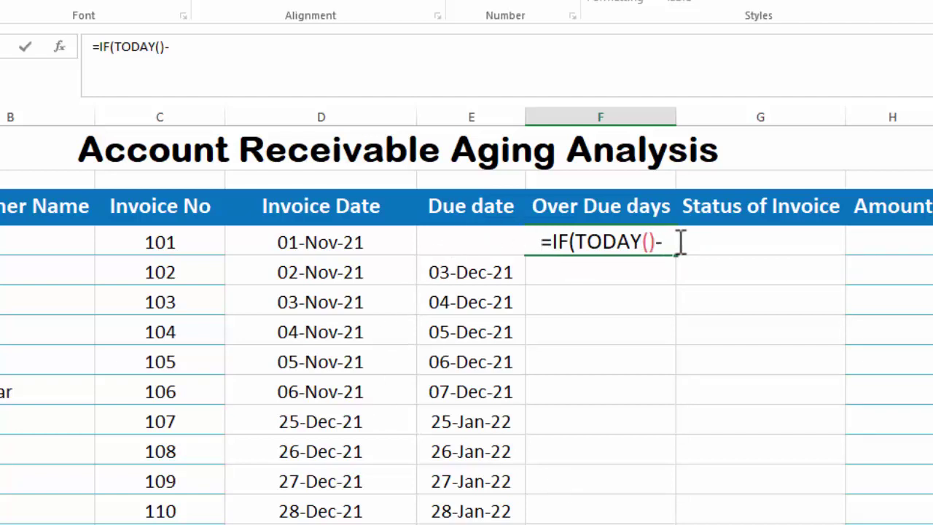
click(680, 243)
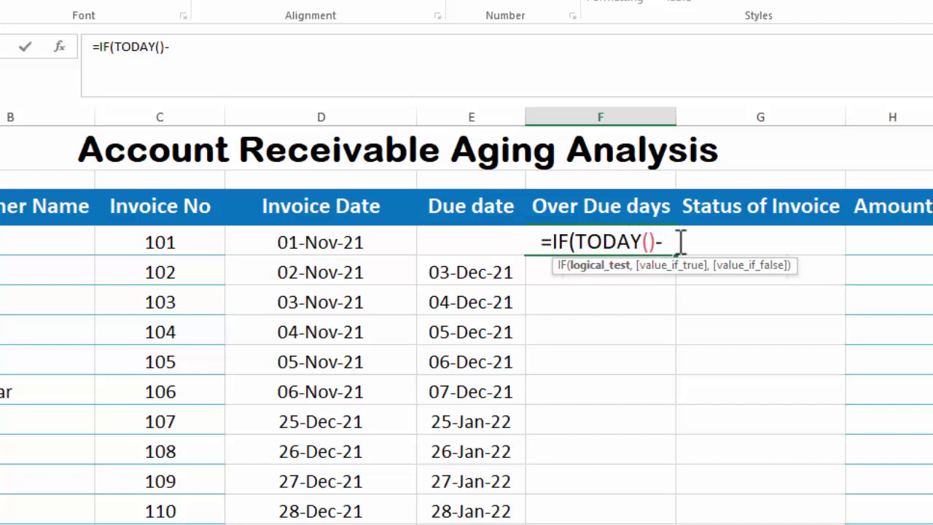
click(483, 211)
key(Down)
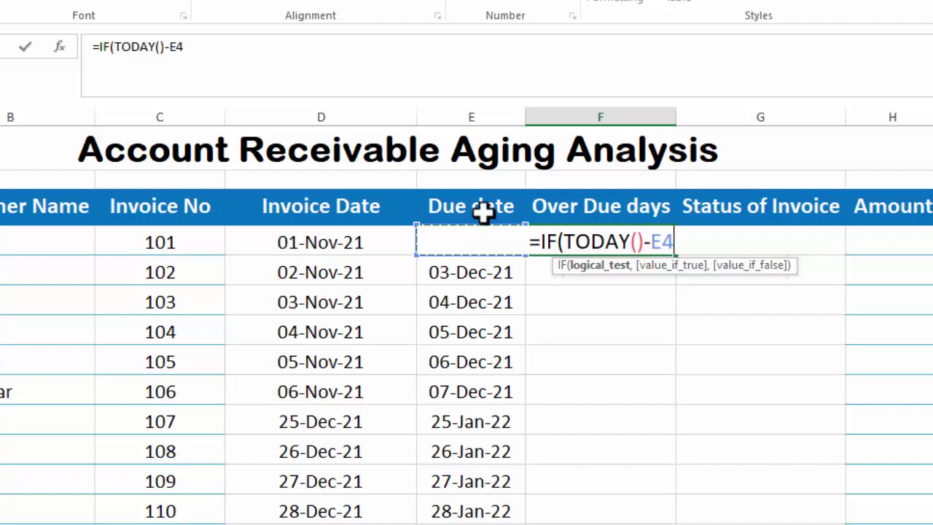
text())
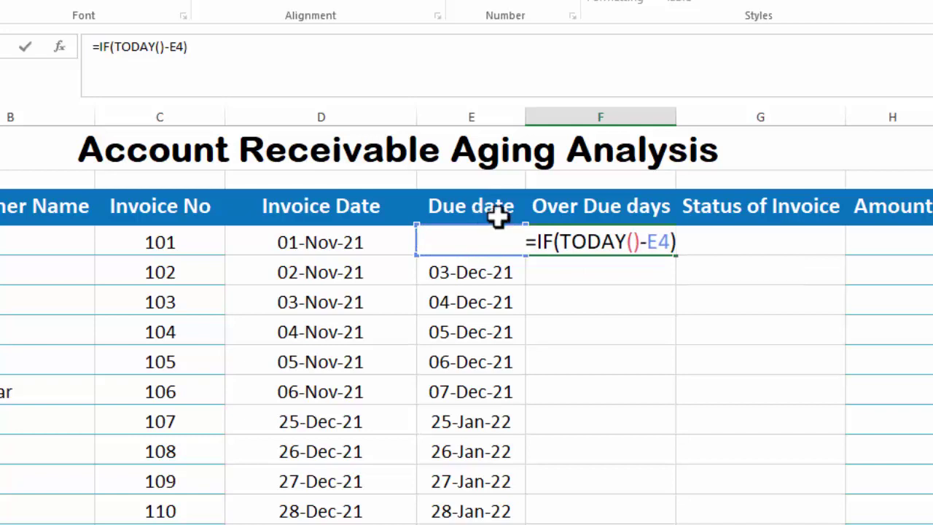
click(559, 241)
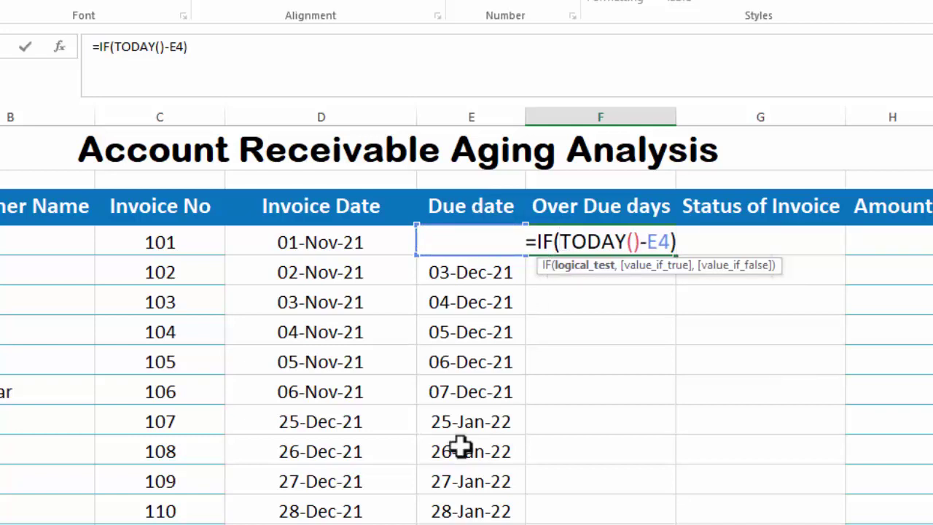
text(()
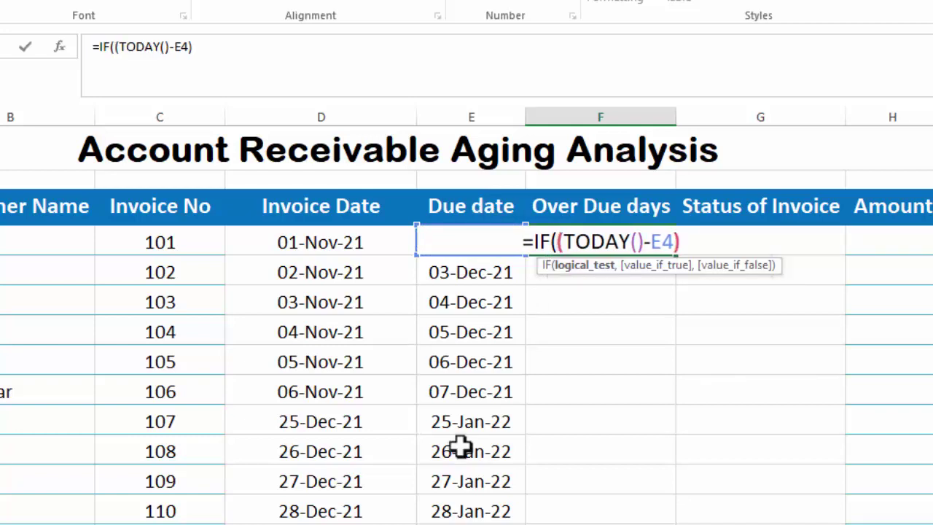
Step: Extend the overdue-days formula in F4 with a below-zero test that returns 0, so it reads =IF((TODAY()-E4)<0,0,
click(685, 241)
text(,)
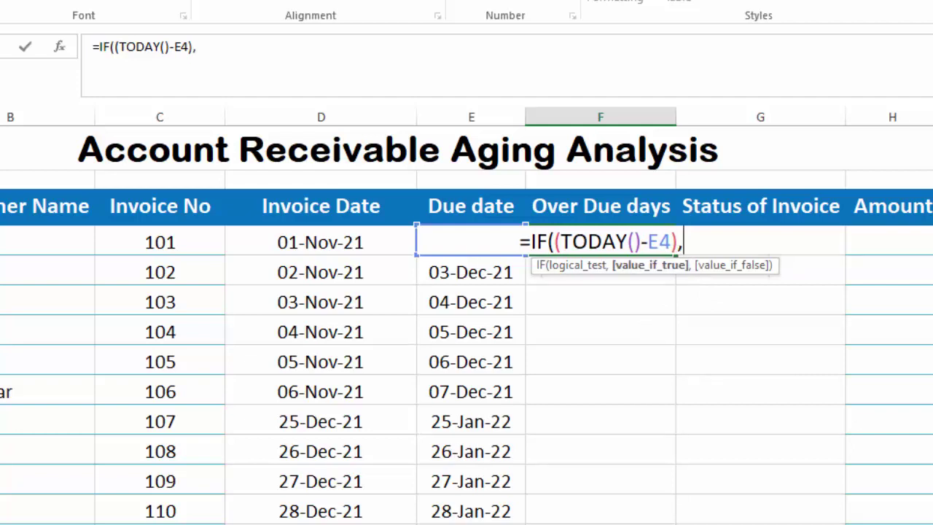
text(<0)
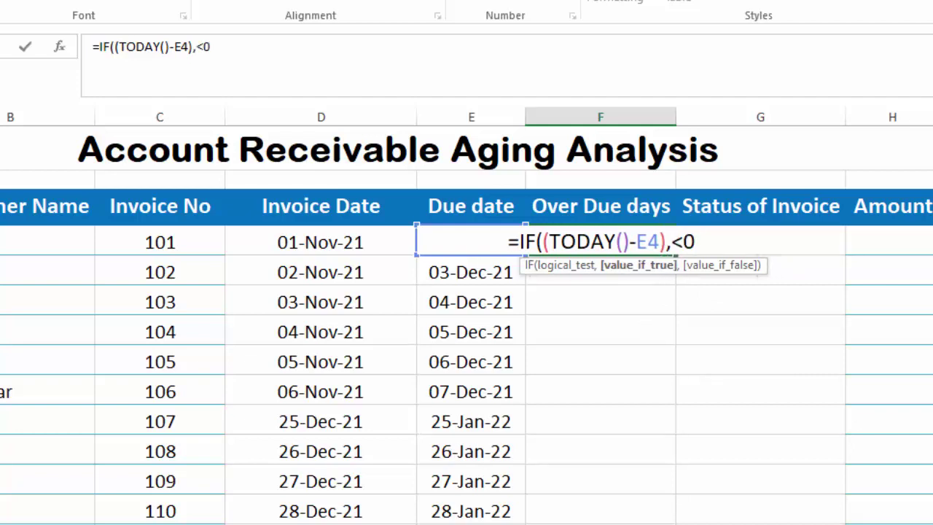
text(,)
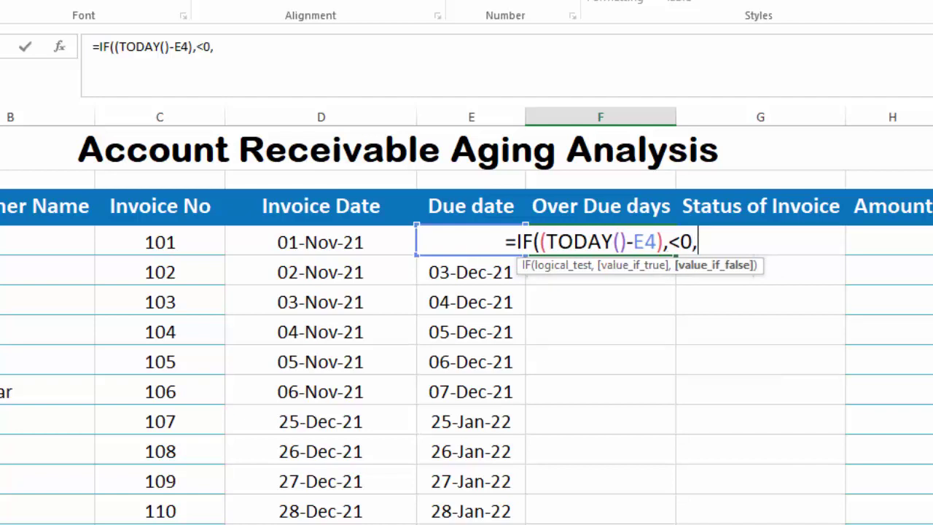
text(0)
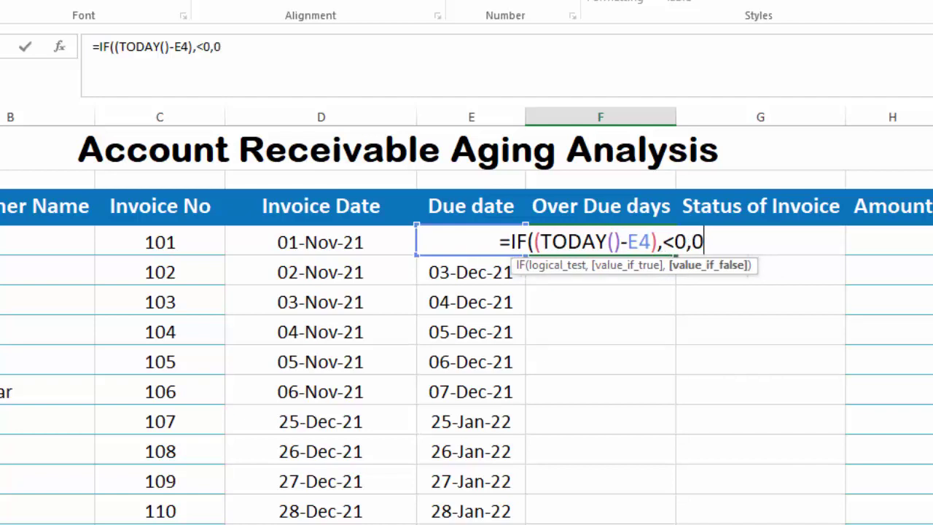
text(,)
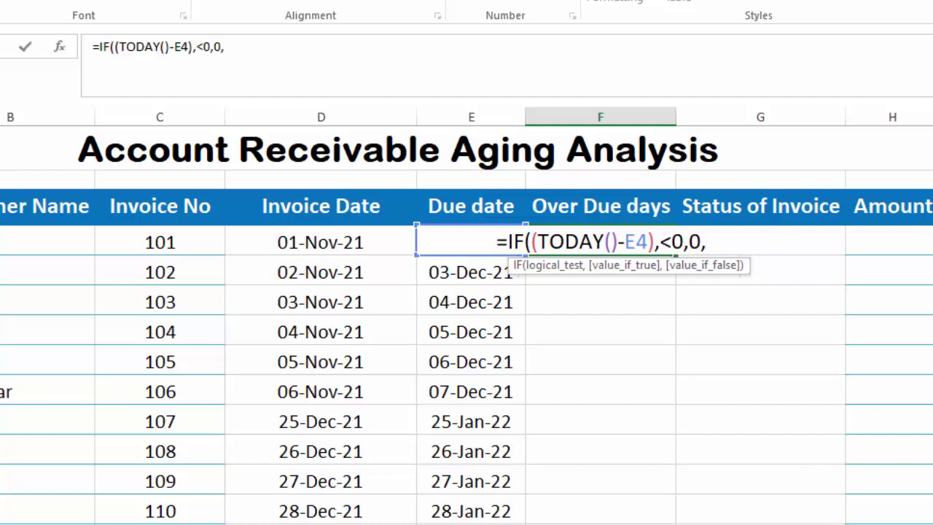
click(662, 242)
key(BackSpace)
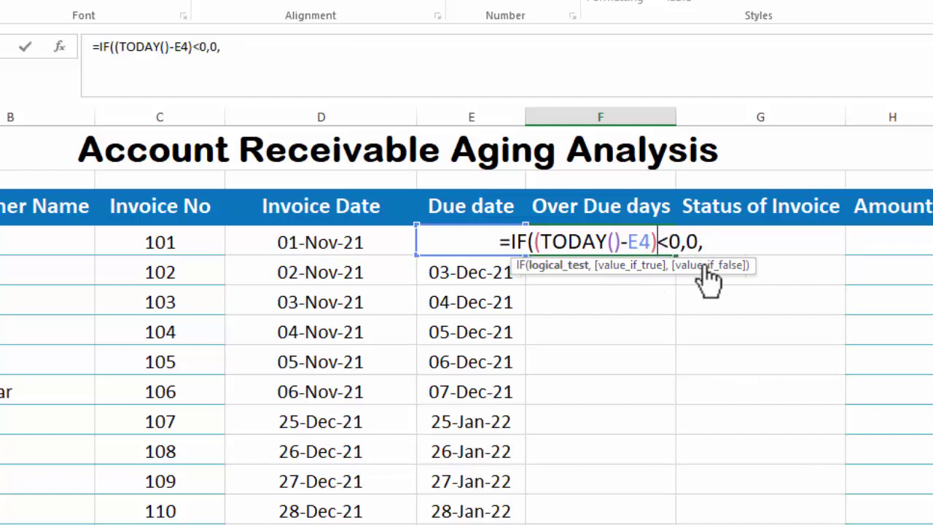
Step: Complete the F4 formula with TODAY() as the value if false and fill it down the Over Due days column
click(711, 242)
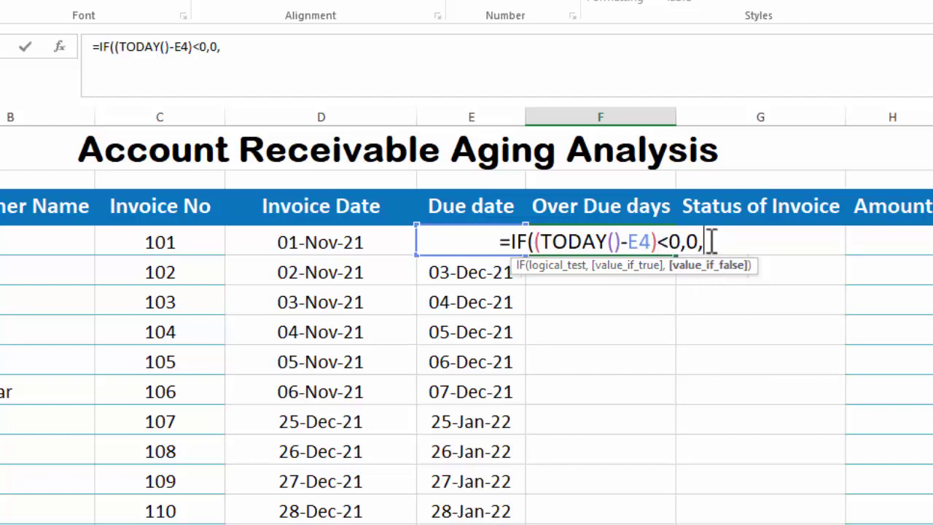
text(TODA)
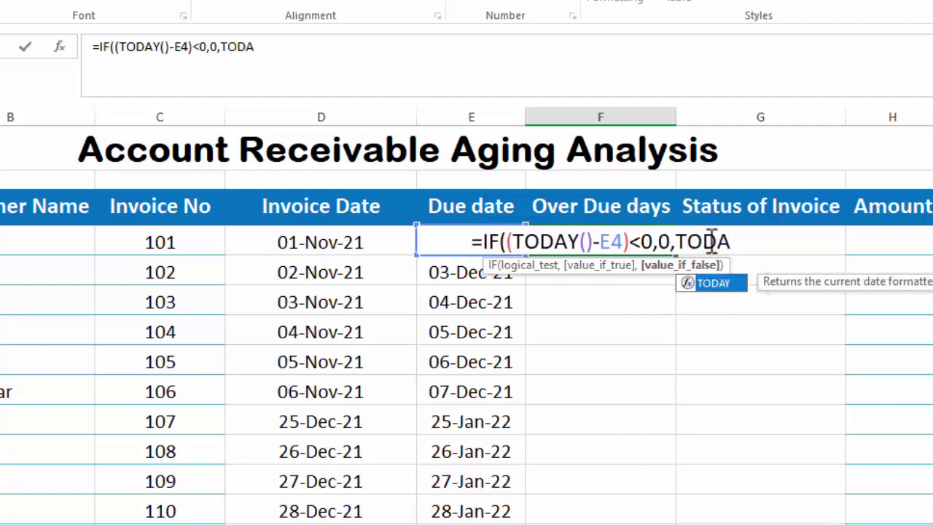
double_click(718, 283)
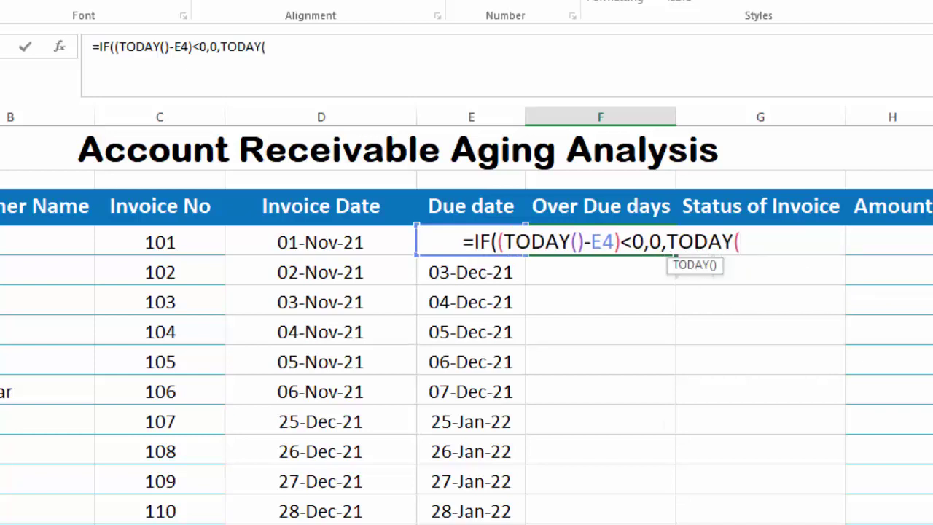
text())
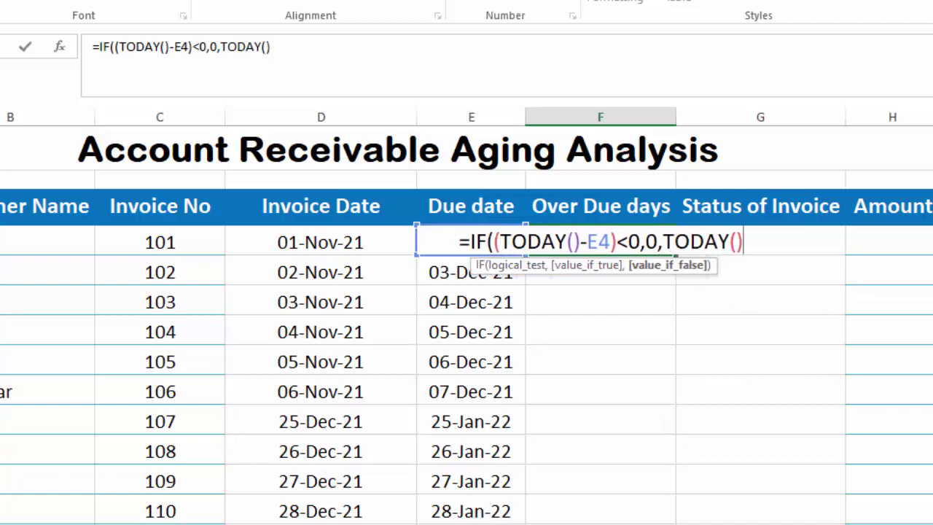
text())
key(Return)
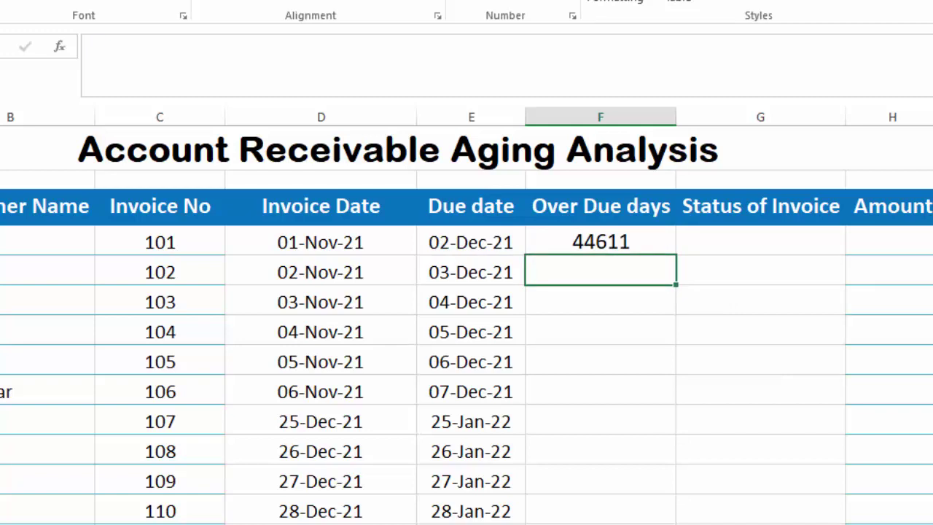
click(602, 244)
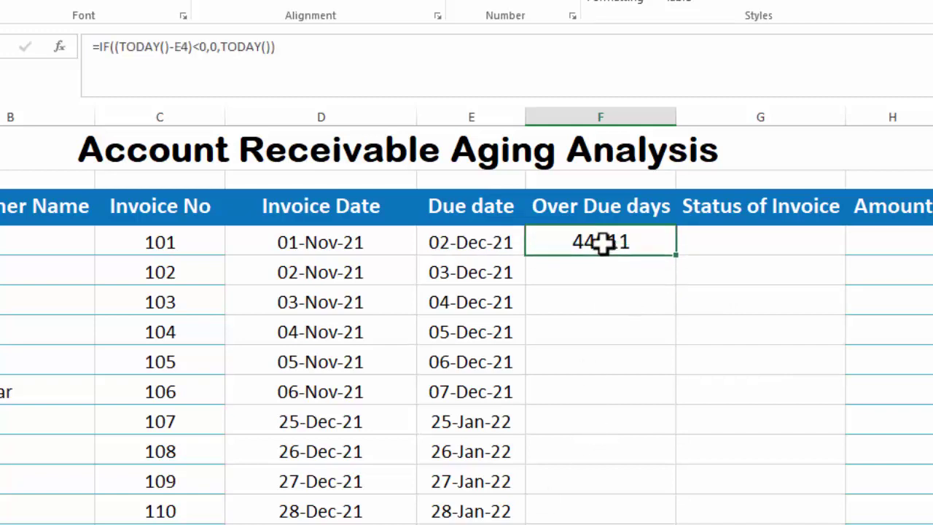
double_click(676, 255)
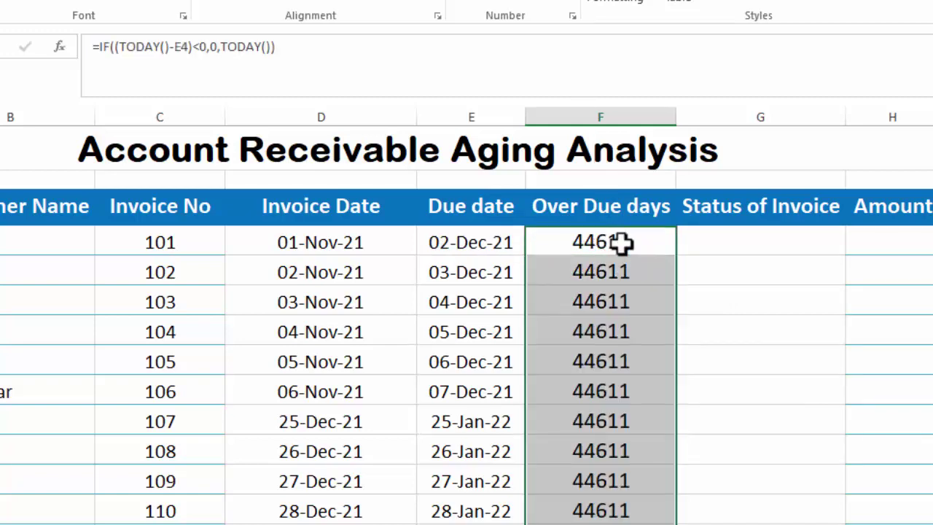
Step: Correct F4 to =IF((TODAY()-E4)<0,0,TODAY()-E4) and fill the formula down the Over Due days column again
double_click(621, 244)
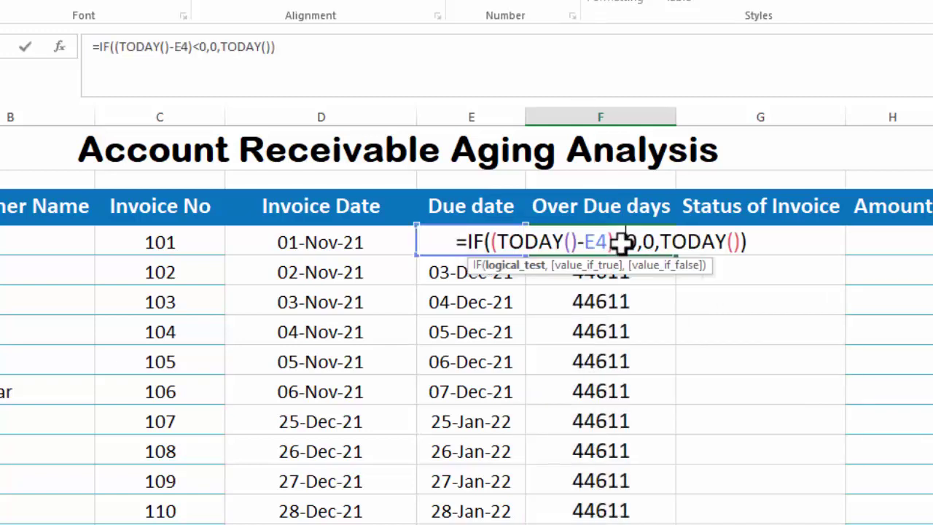
click(741, 242)
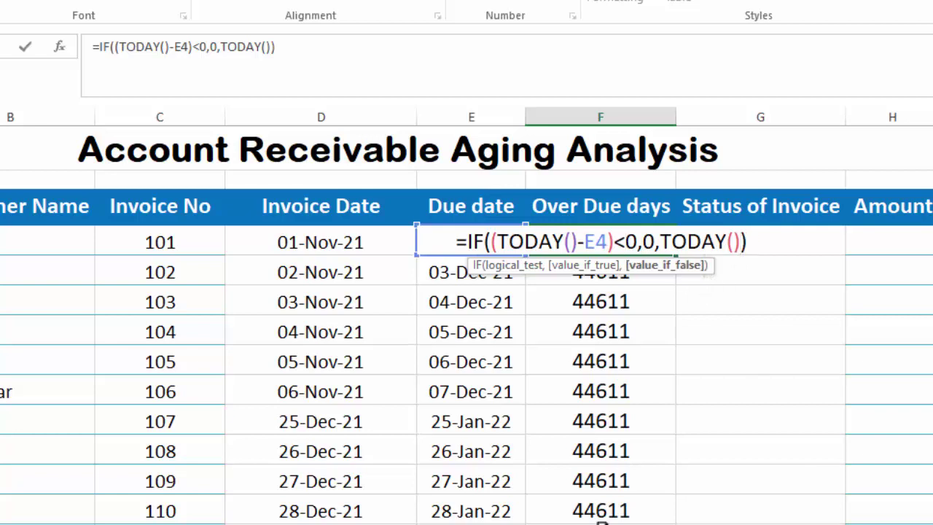
text(-)
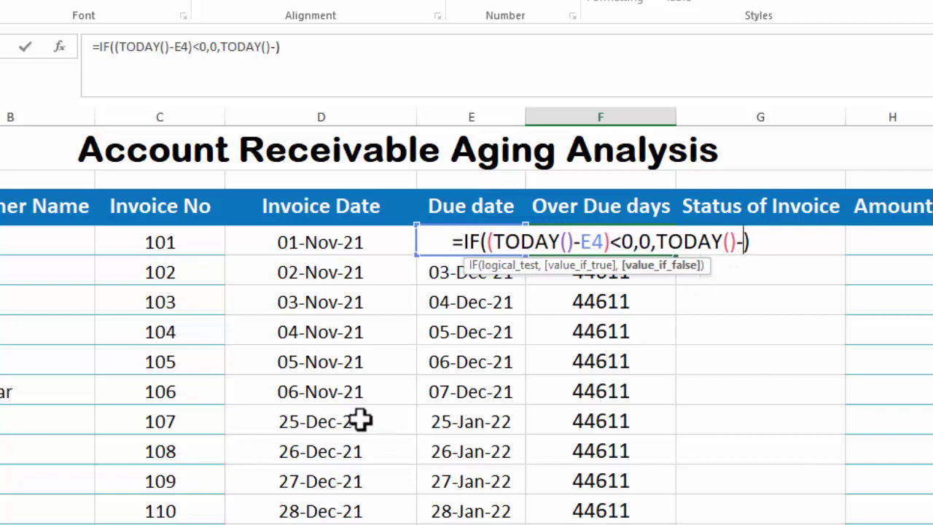
click(472, 203)
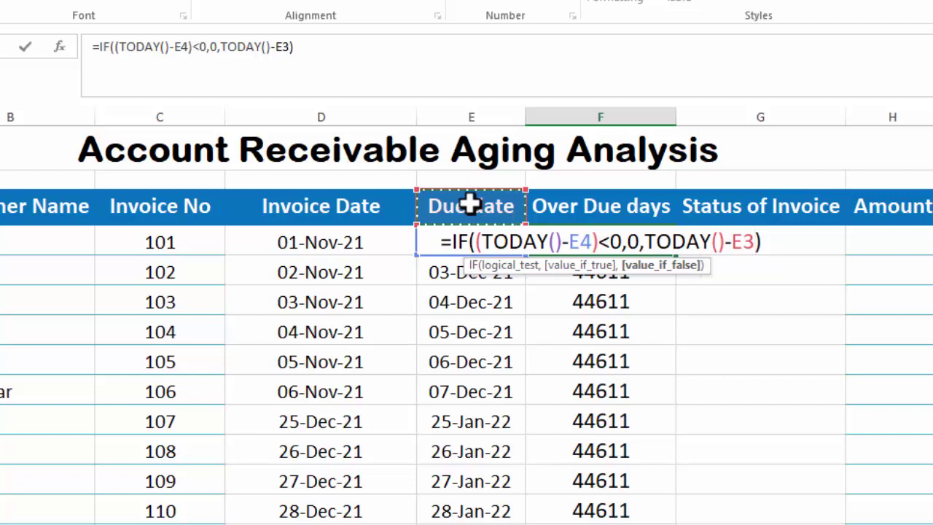
key(Down)
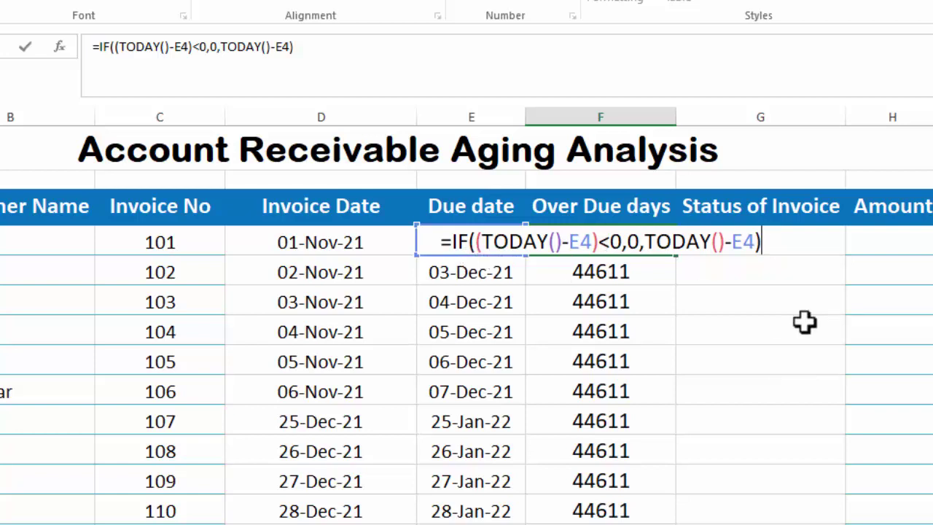
key(Return)
click(612, 240)
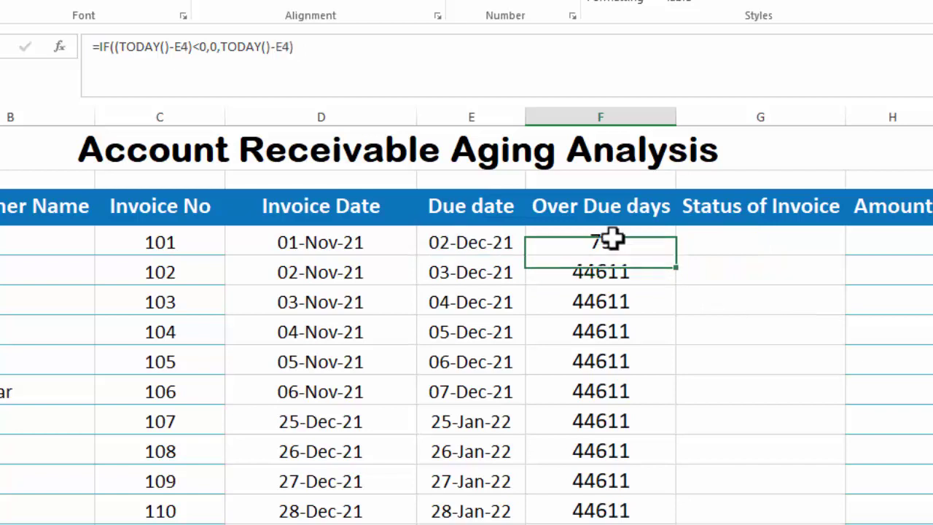
double_click(677, 257)
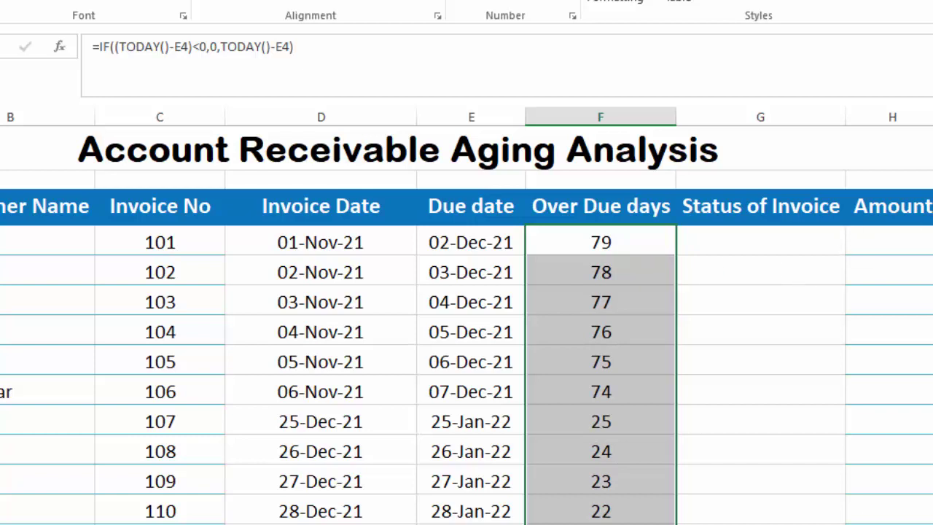
Step: Examine the overdue days down the invoice list, the empty Status of Invoice column and the aging-bracket table in columns I and J
scroll(466, 325, down, 5)
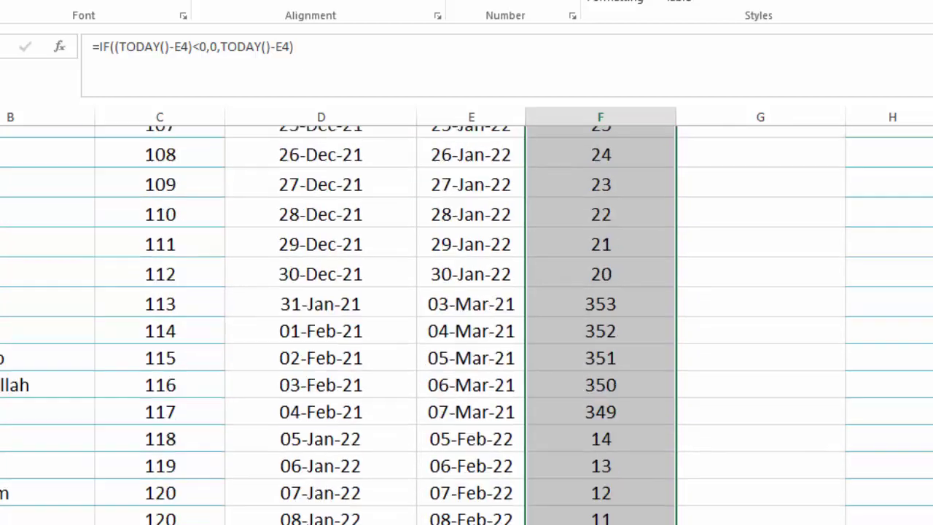
scroll(466, 324, down, 3)
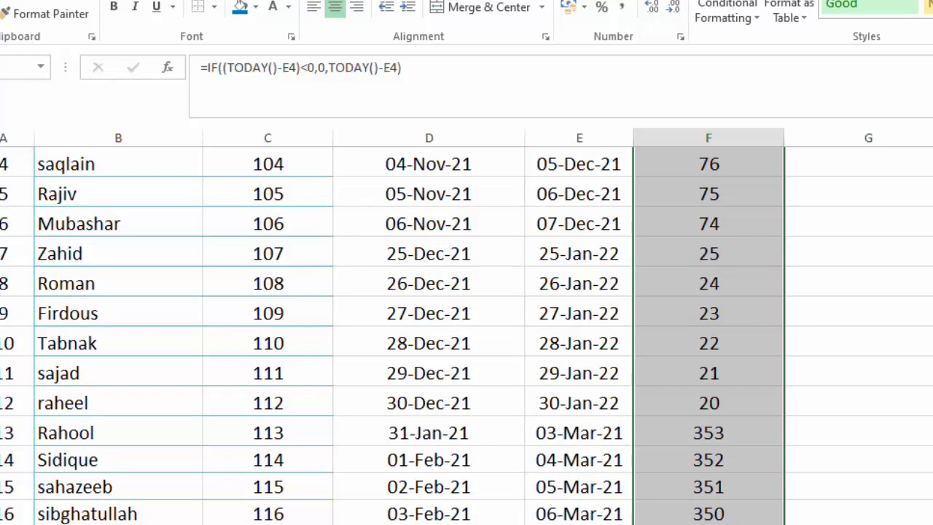
scroll(708, 335, up, 2)
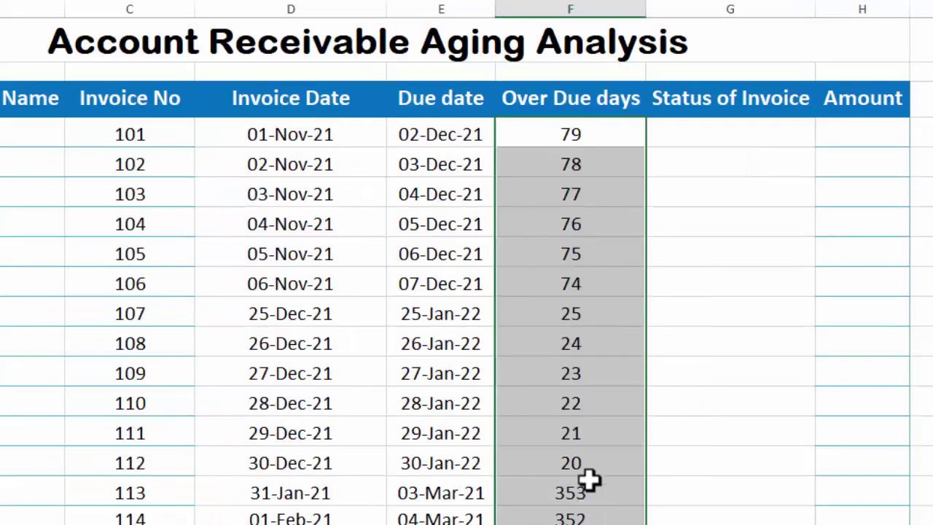
click(823, 90)
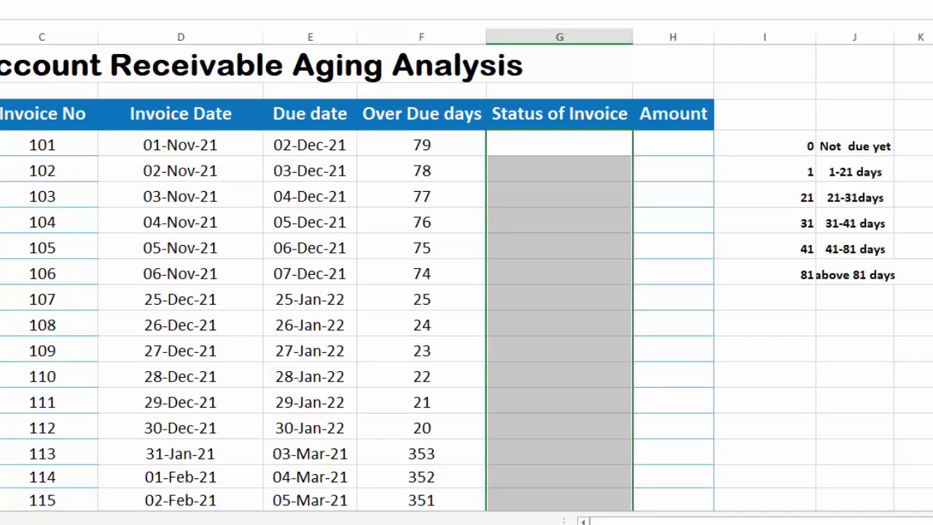
scroll(410, 474, down, 6)
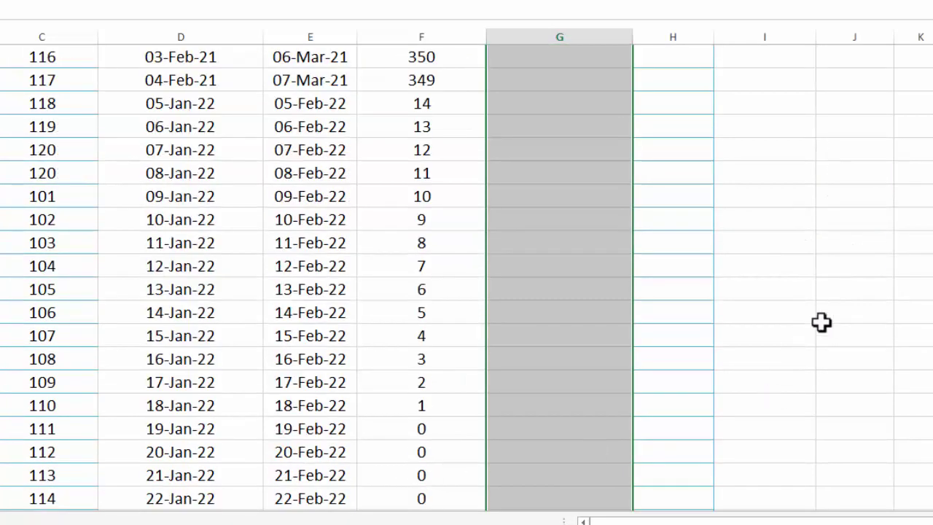
scroll(466, 276, up, 6)
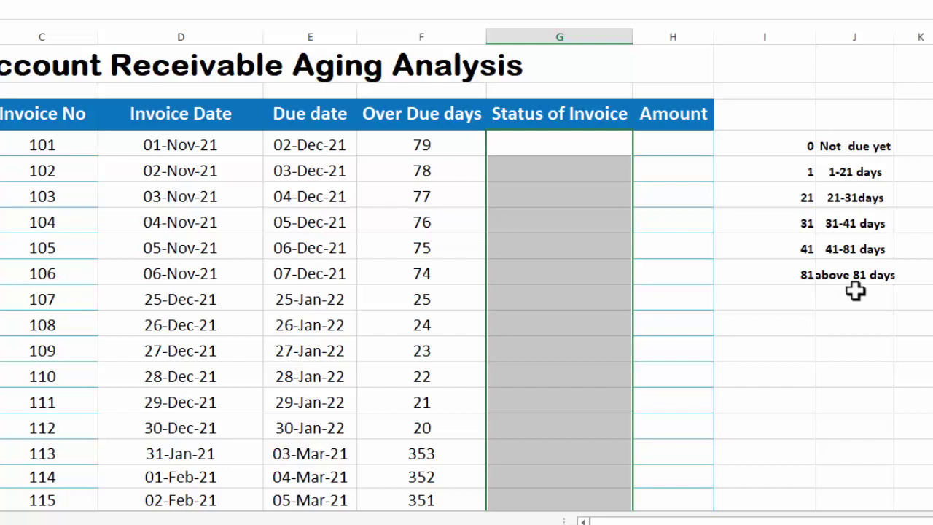
scroll(466, 291, down, 3)
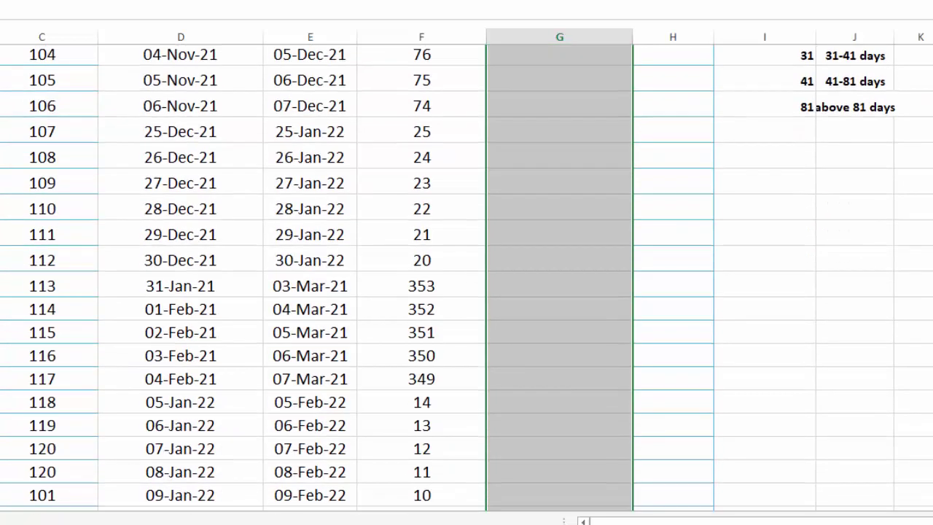
scroll(428, 306, up, 4)
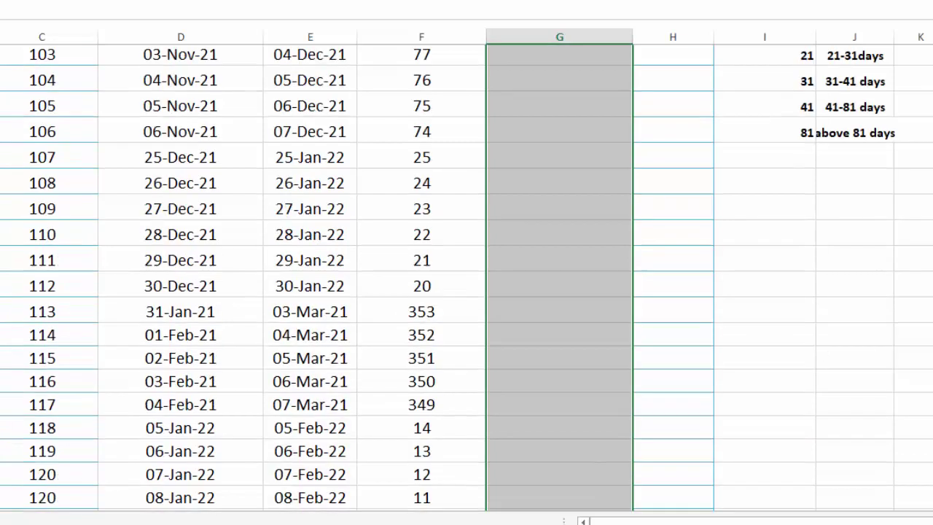
Step: Start a VLOOKUP in G4 with F4 as the lookup value and the absolute range $I$4:$J$9 as the table array
click(534, 152)
click(534, 152)
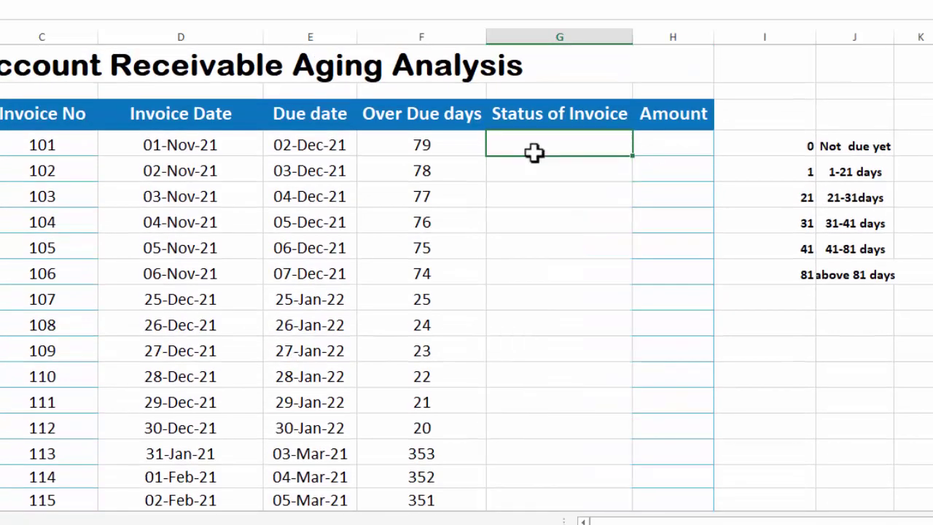
text(=VLOOKUP()
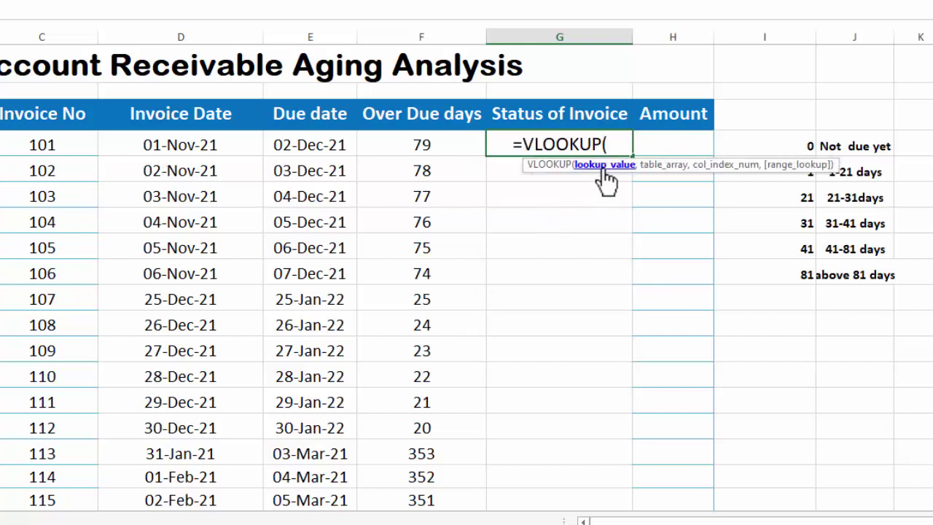
click(434, 148)
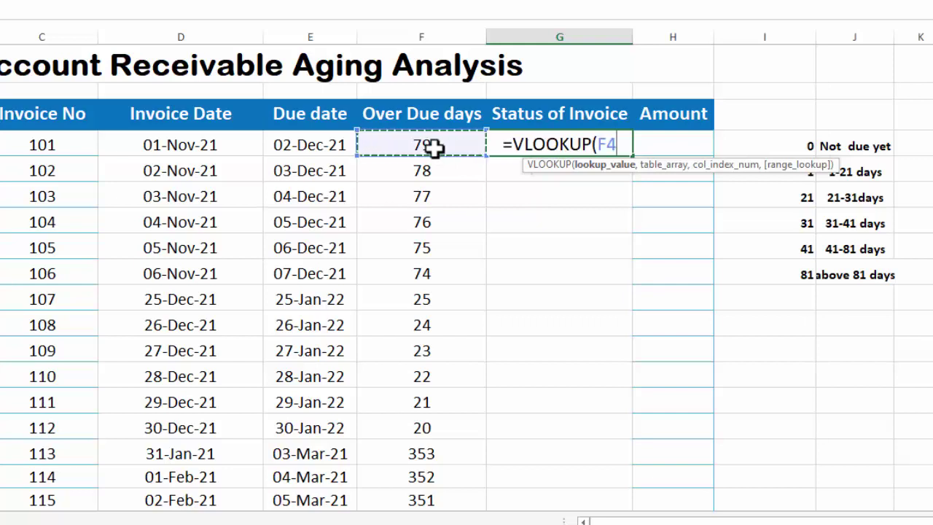
text(,)
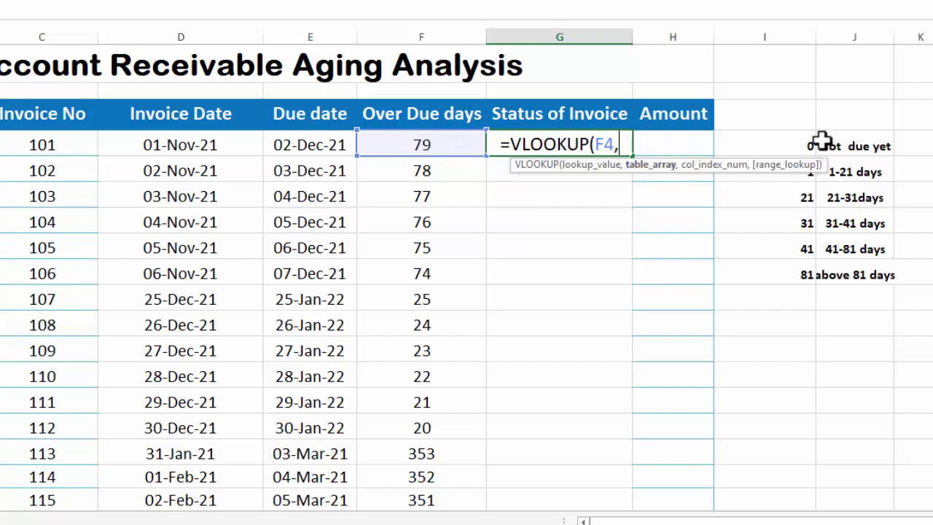
drag(811, 145, 859, 264)
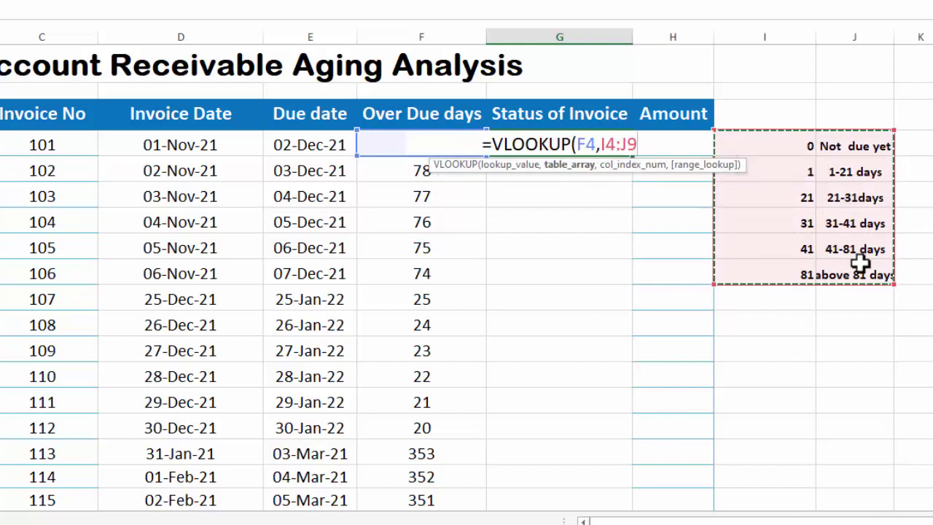
key(F4)
key(F4)
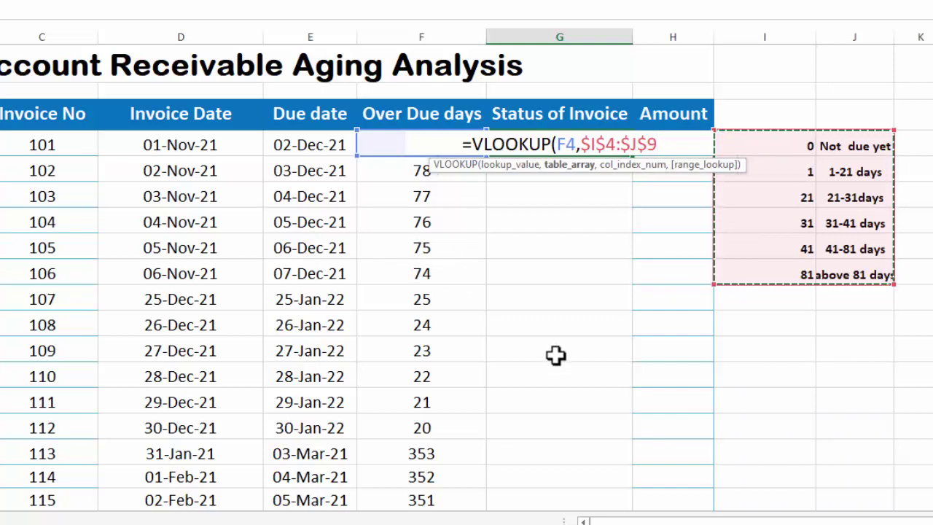
Step: Complete the G4 formula with column index 2 and approximate match, so it reads =VLOOKUP(F4,$I$4:$J$9,2,TRUE)
text(,)
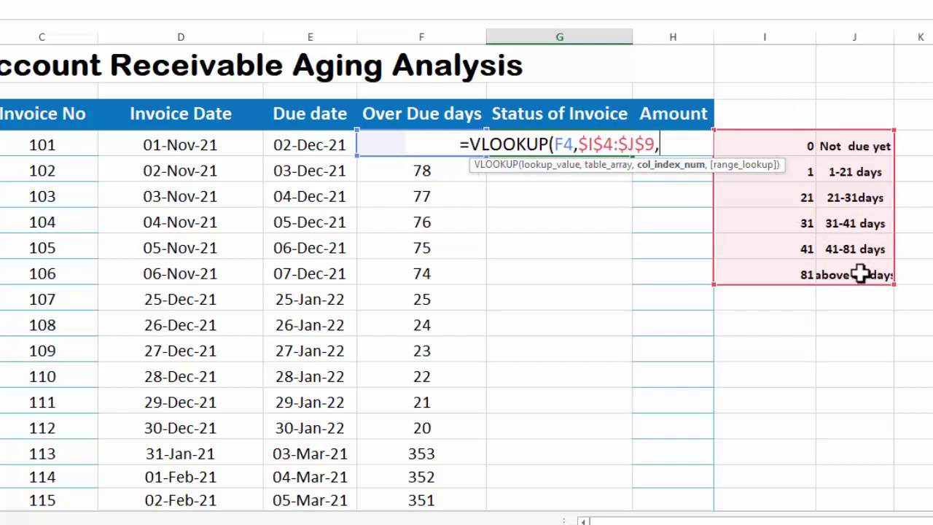
text(2)
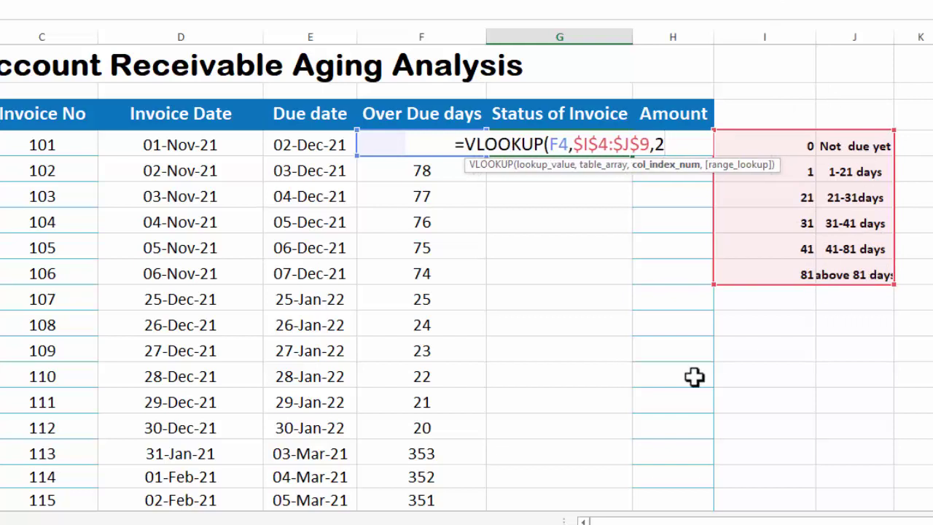
text(,)
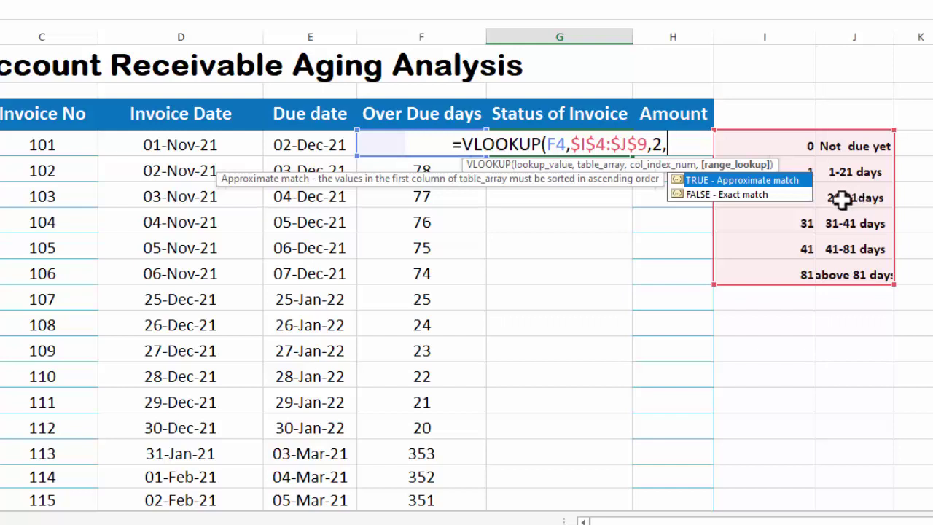
double_click(738, 180)
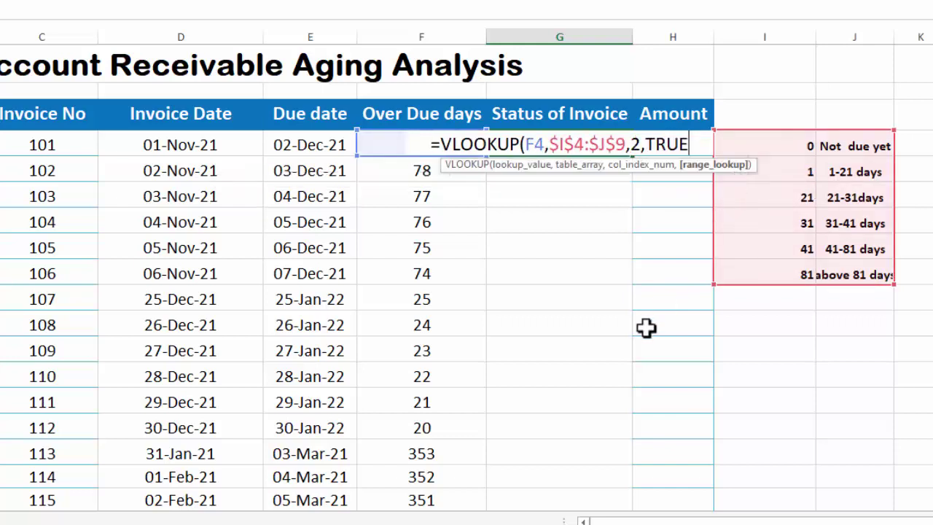
text())
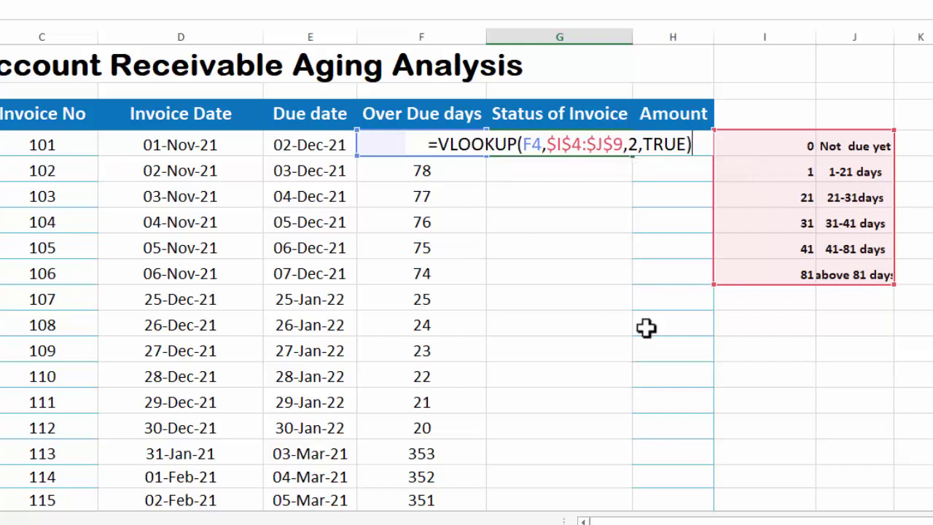
key(Return)
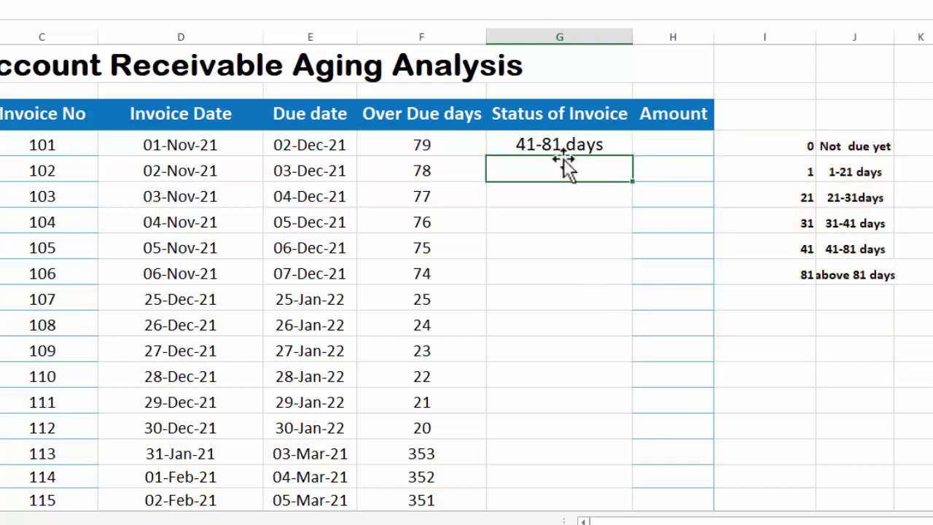
Step: Fill the G4 lookup formula down the Status of Invoice column and review the brackets to the last invoice
click(598, 146)
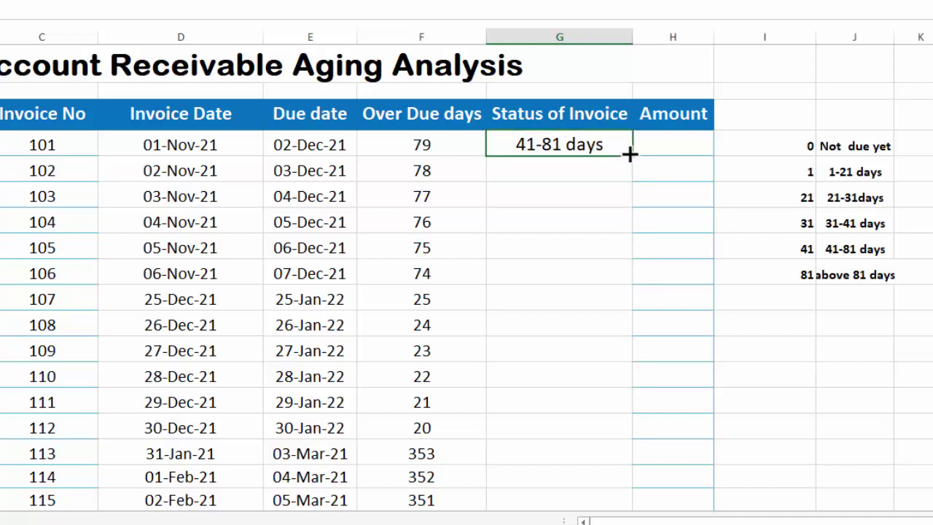
double_click(631, 155)
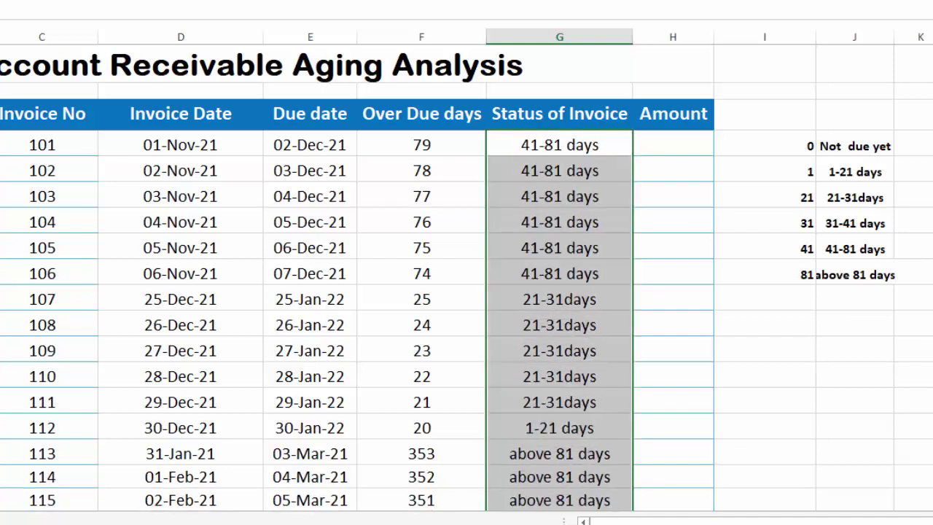
scroll(466, 277, down, 10)
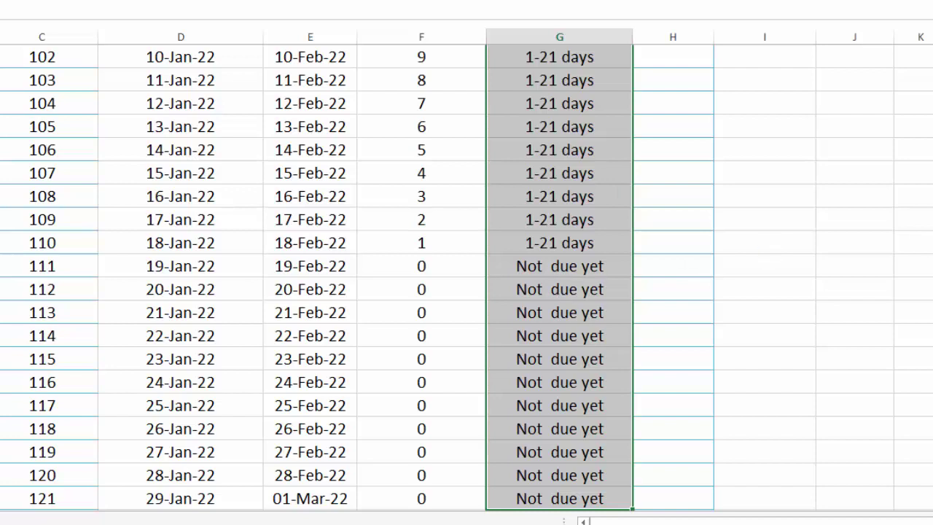
Step: Fill the Amount column from H4 down with the invoice amounts, starting with 32,000, 13,000, 12,000 and 14,000
key(ctrl+BackSpace)
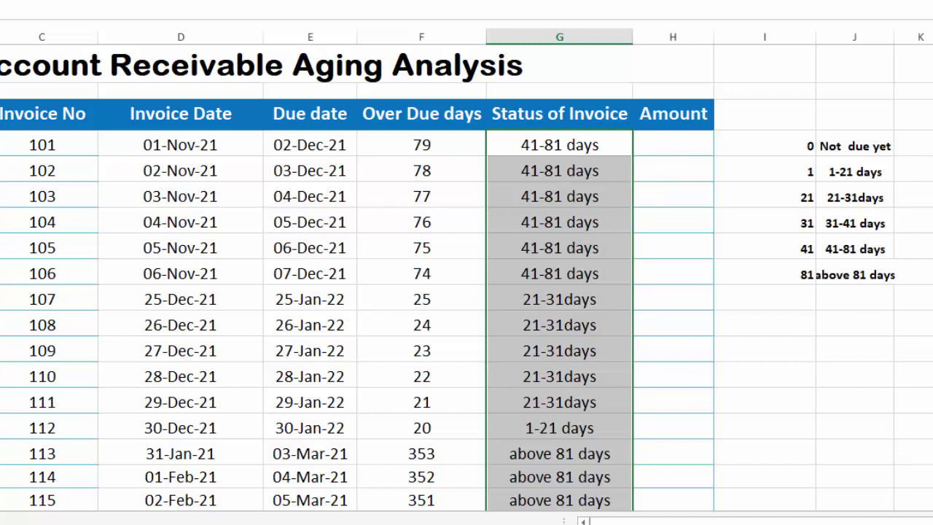
key(Right)
text(32,000.0 13,000.0 12,000.0 14,000.0 15,000.0 16,000.0 23,000.0 21,000.0 23,000.0 43,000.0 23,000.0 12,800.0 13,800.0 14,800.0 17,600.0)
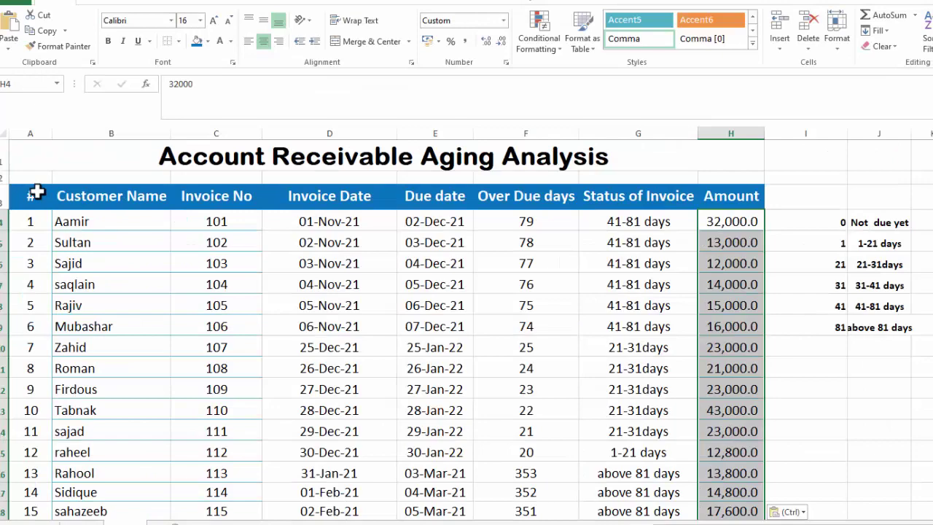
Step: Create a PivotTable on a new worksheet from the full invoice table, Sheet7 range A3:H45
click(26, 193)
drag(26, 194, 718, 483)
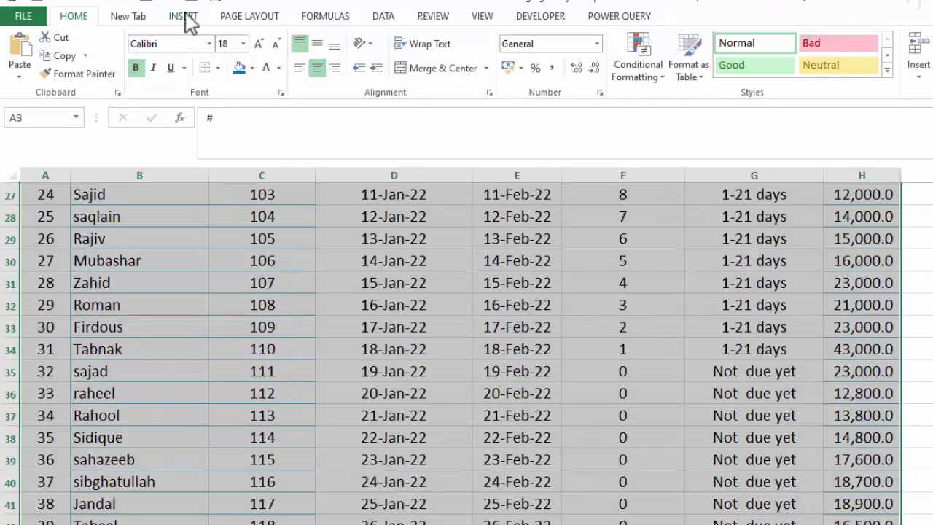
click(185, 16)
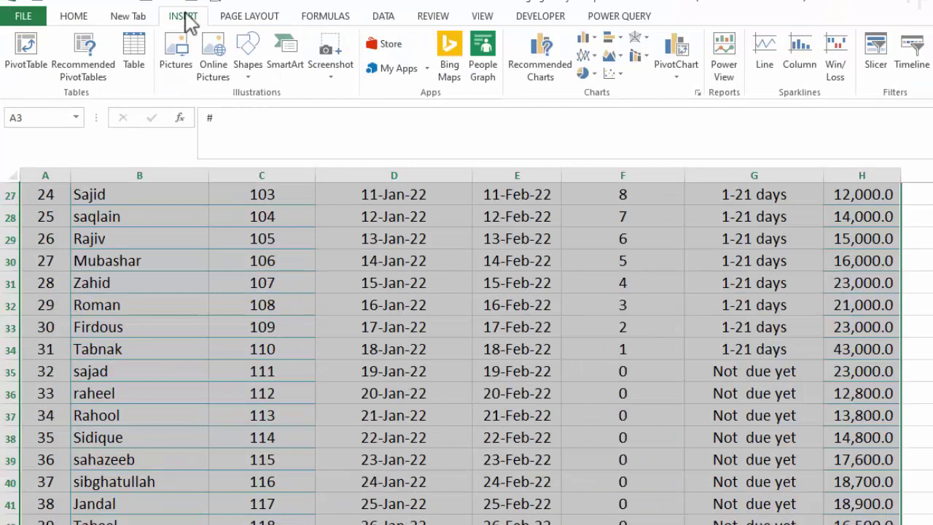
click(24, 69)
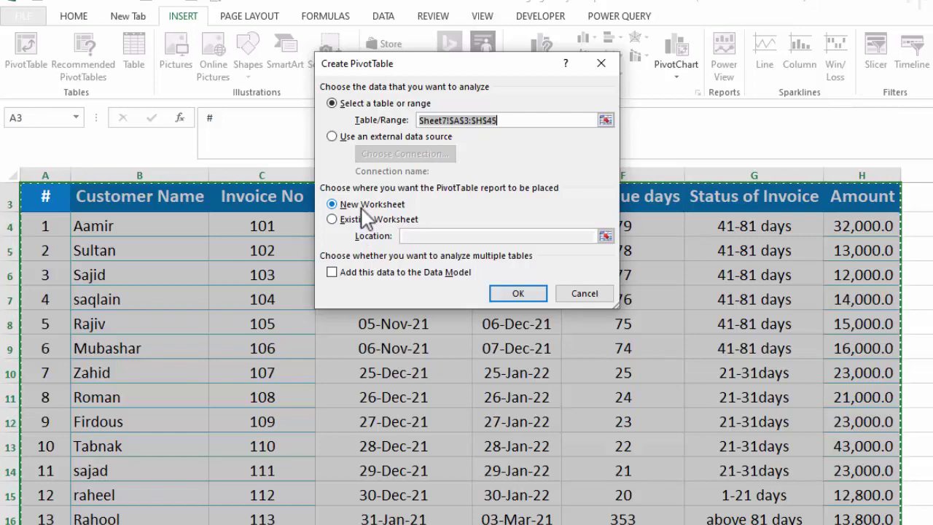
click(526, 294)
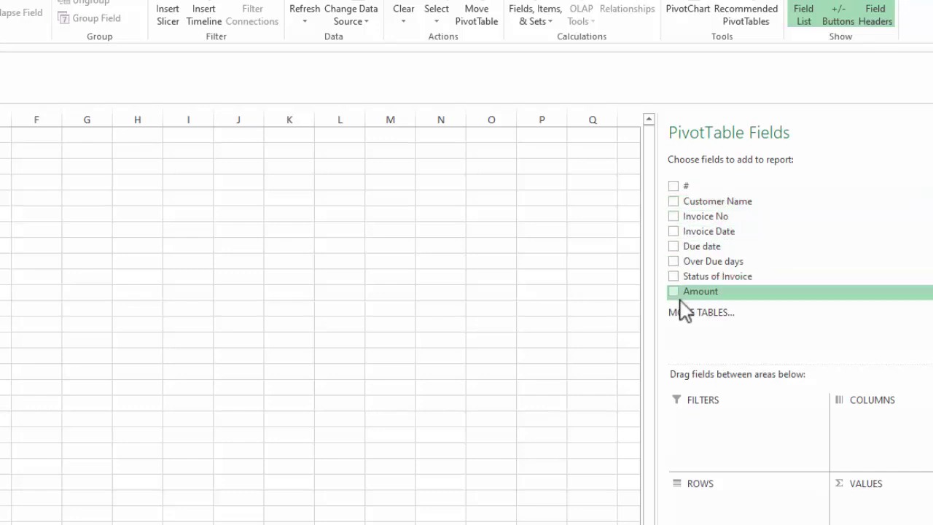
Step: Lay out the pivot table with Customer Name as rows, Status of Invoice as columns and the sum of Amount as values
click(674, 201)
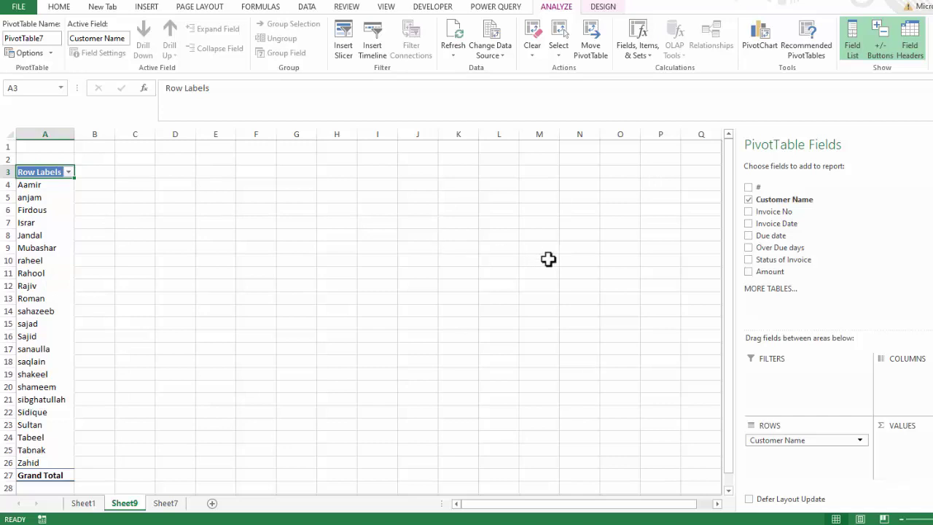
click(749, 271)
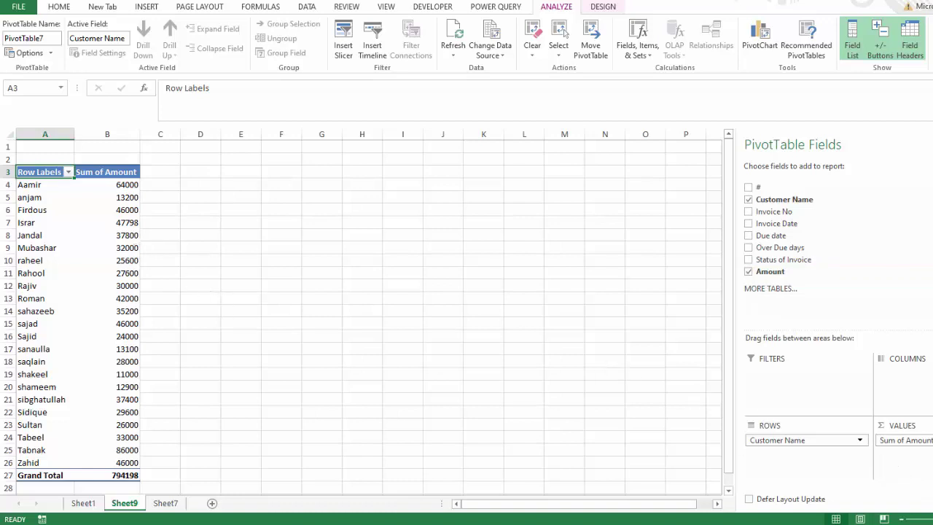
drag(930, 519, 932, 519)
click(932, 519)
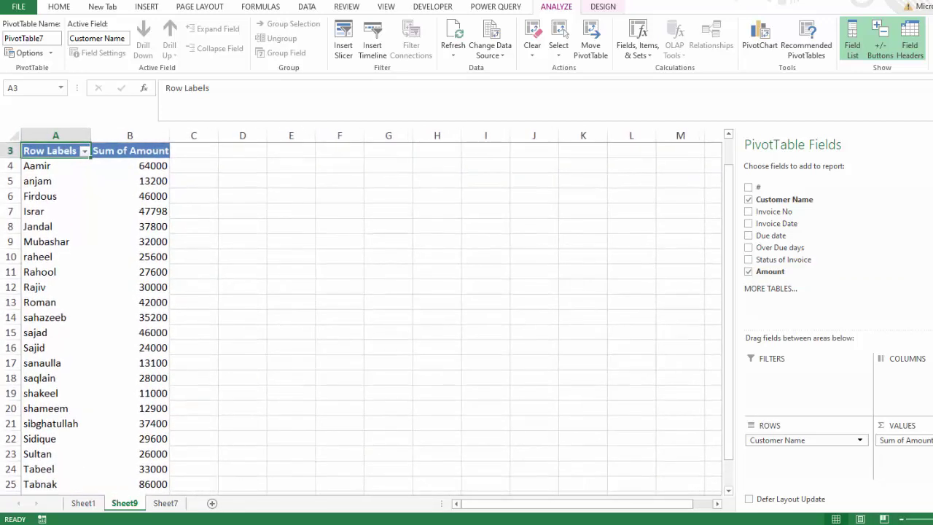
click(932, 519)
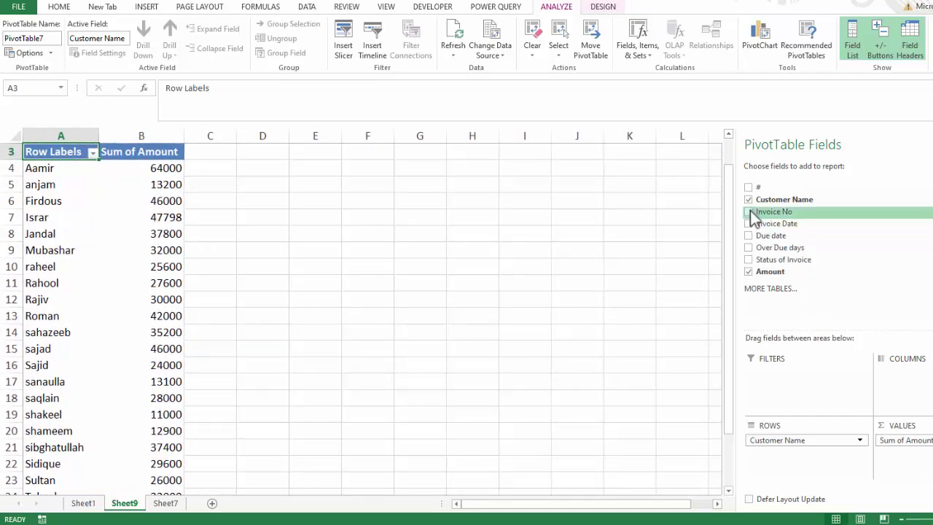
click(748, 260)
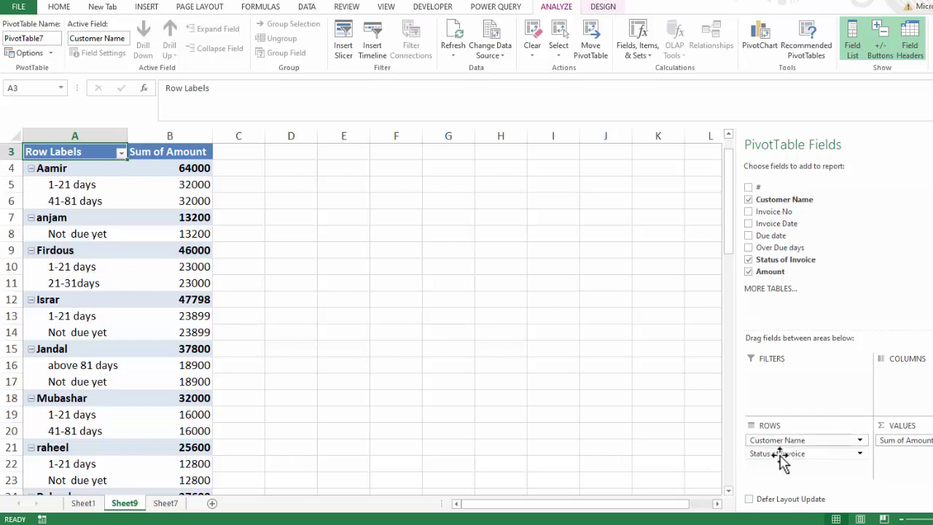
drag(781, 460, 909, 386)
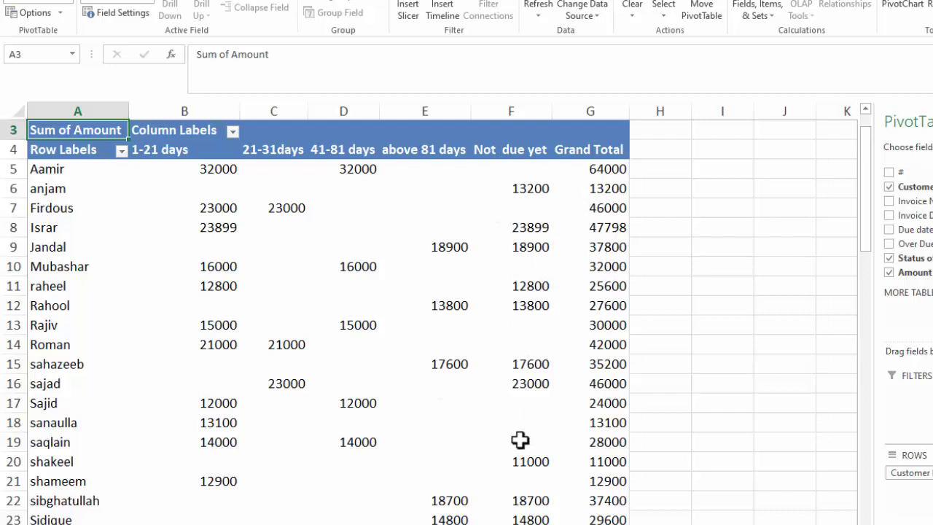
Step: Compare the first customer's pivot amounts per aging bracket with the source invoice list on Sheet7
mouse_move(611, 168)
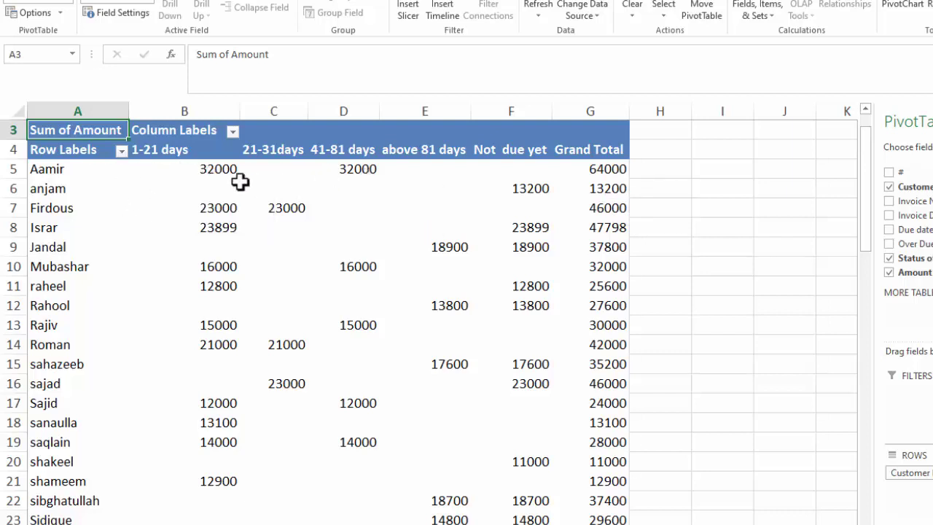
mouse_move(192, 173)
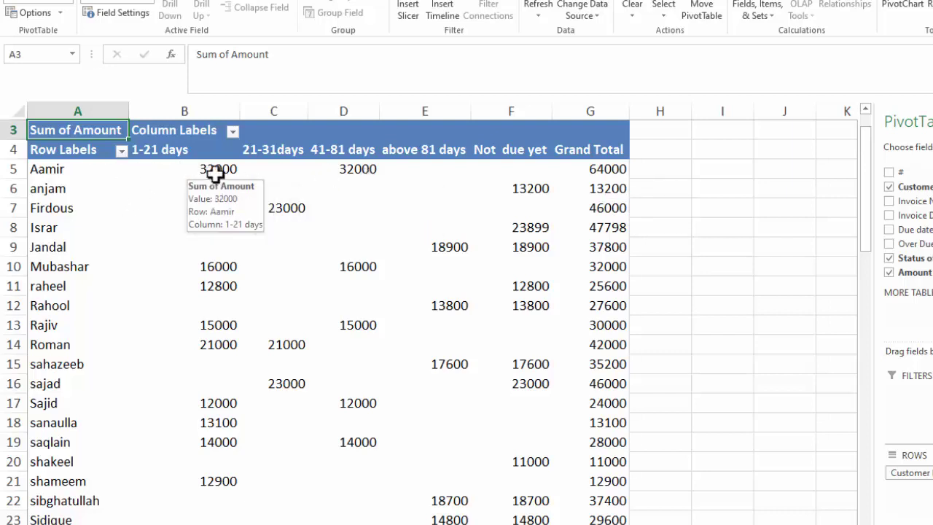
mouse_move(353, 177)
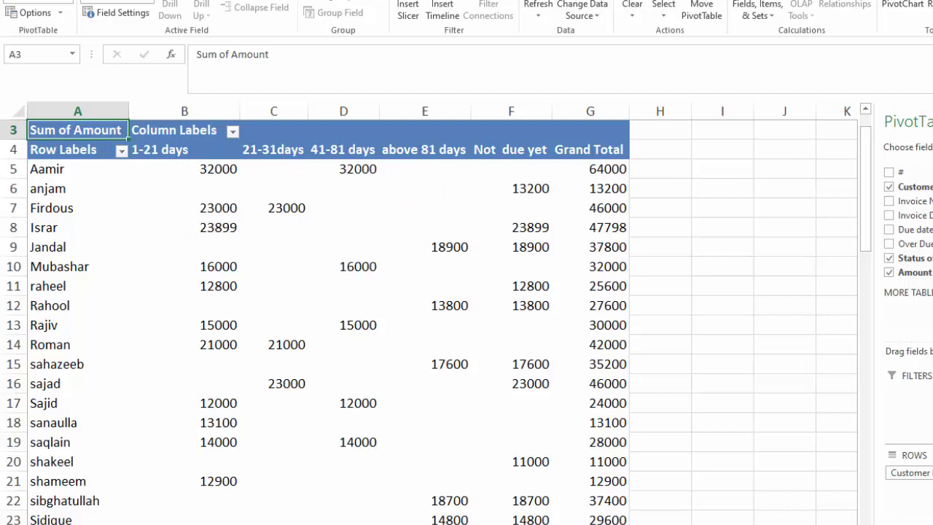
key(ctrl+Page_Down)
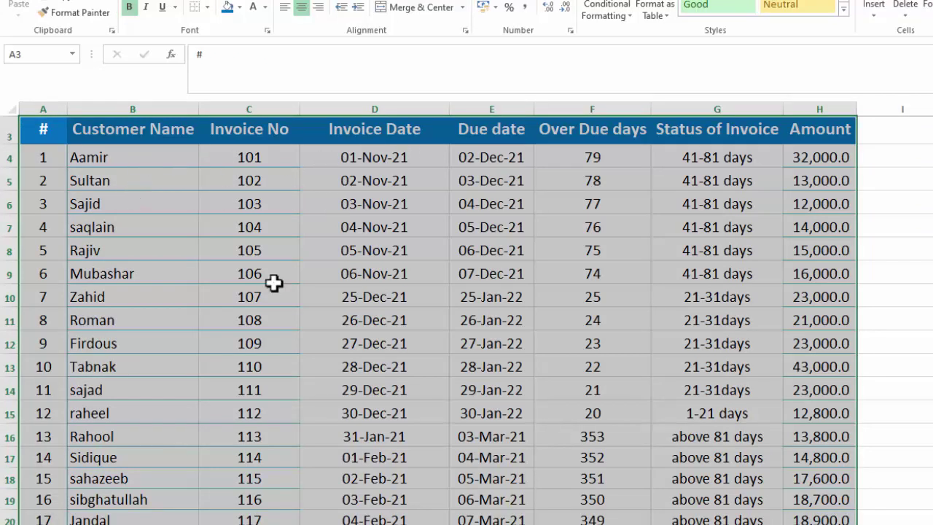
key(ctrl+Page_Up)
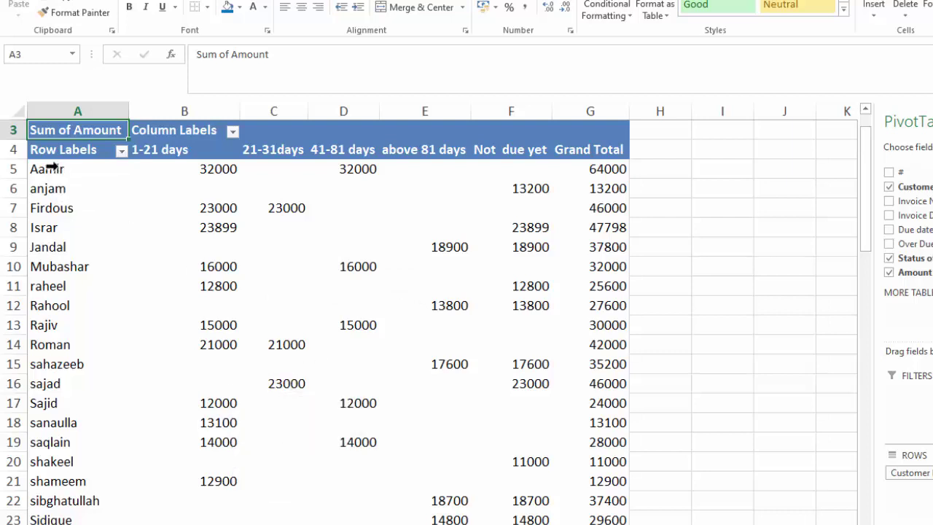
Step: Apply all borders to the pivot table's body from A5 across to the Grand Total column
drag(91, 174, 579, 480)
drag(580, 518, 516, 486)
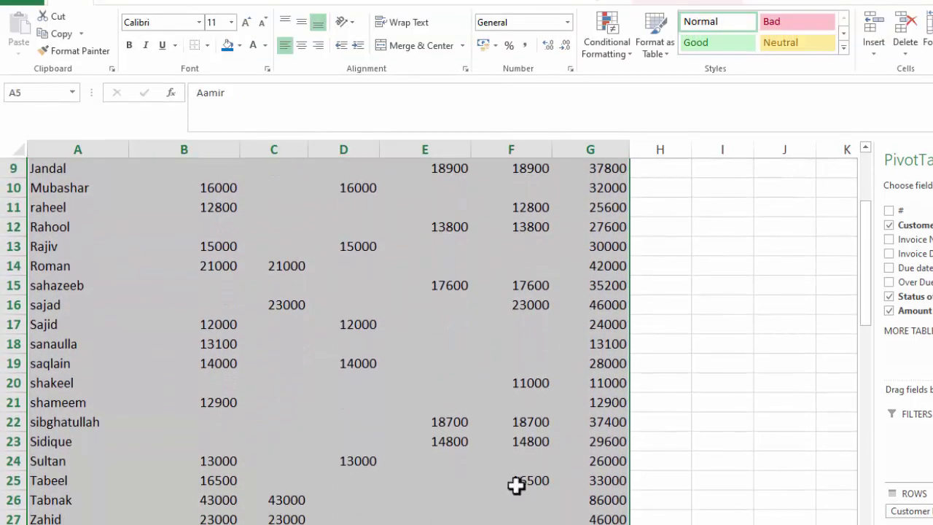
click(207, 45)
click(212, 173)
scroll(212, 173, up, 3)
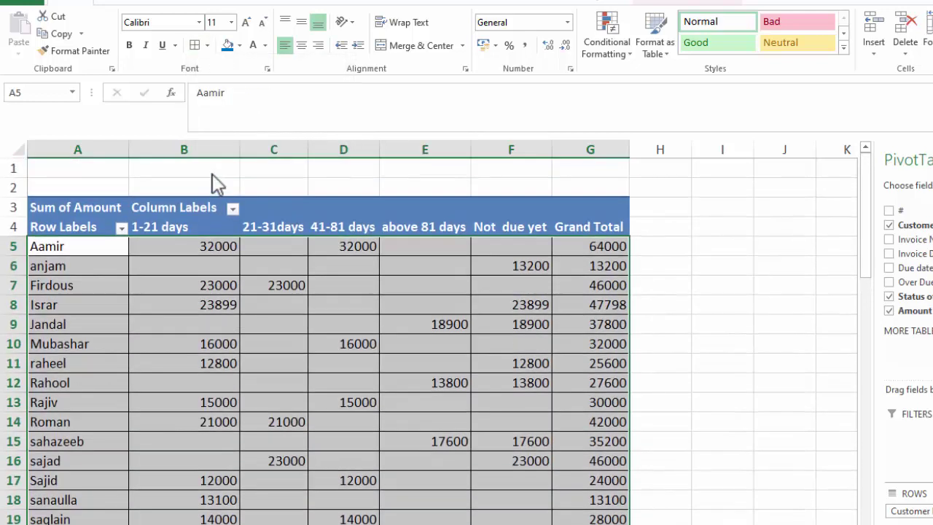
Step: Apply a thick box border around the pivot table's body from A5 across to the Grand Total column
click(207, 45)
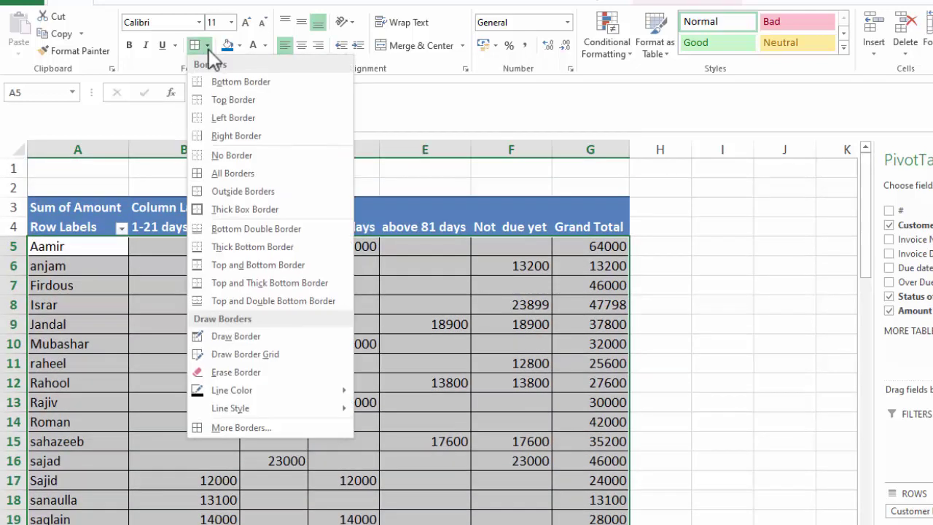
click(209, 210)
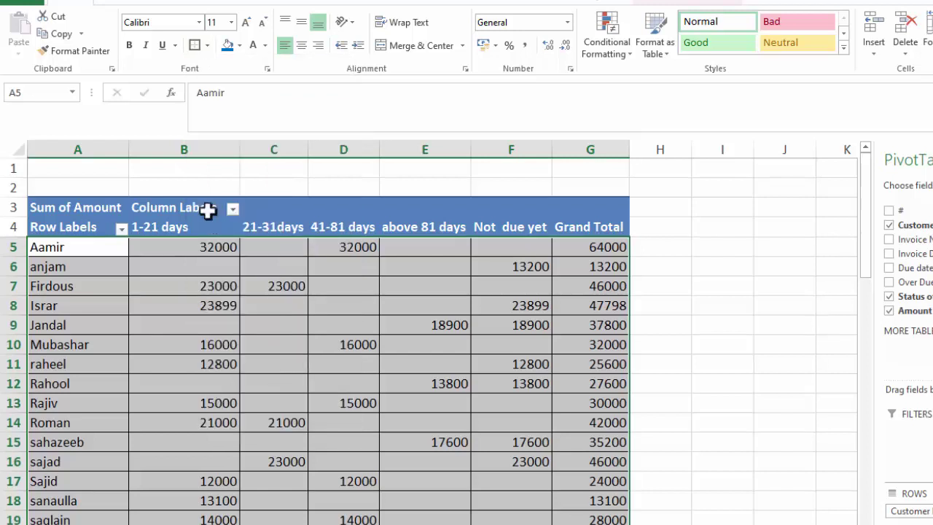
drag(70, 228, 590, 223)
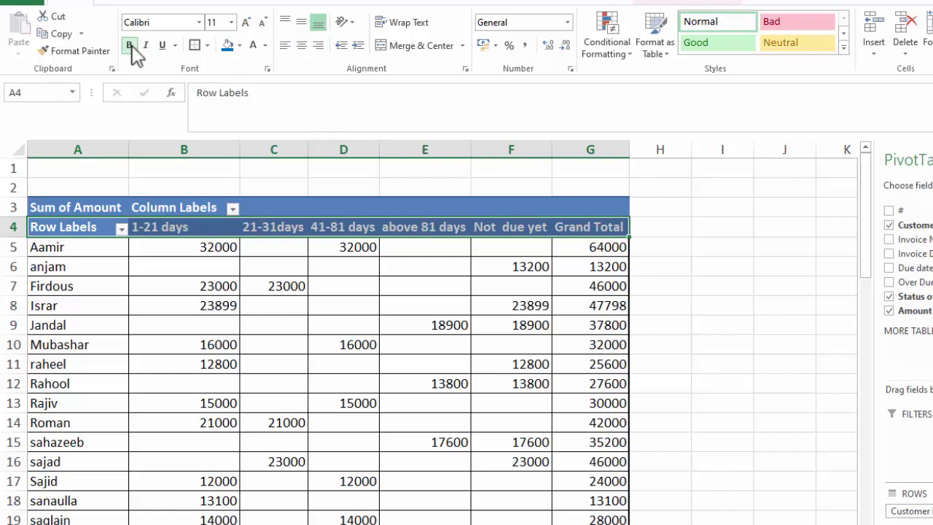
click(802, 322)
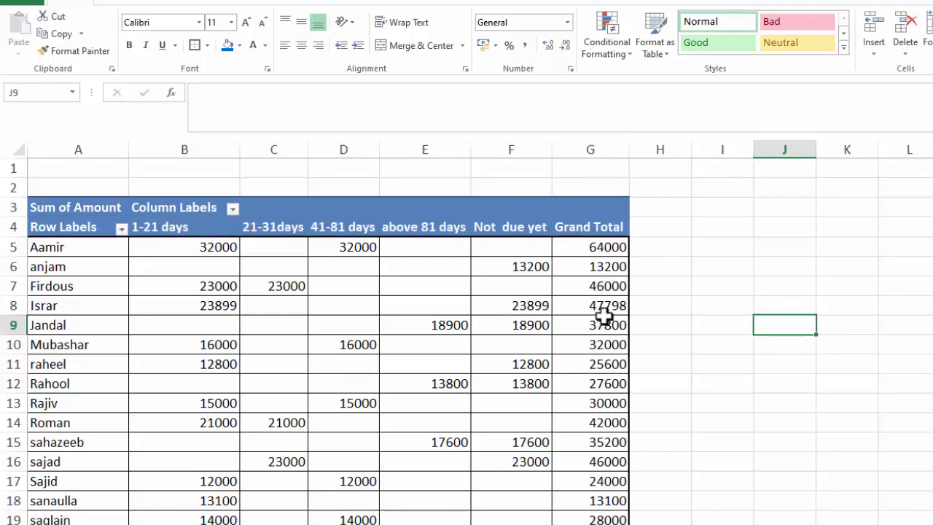
mouse_move(604, 315)
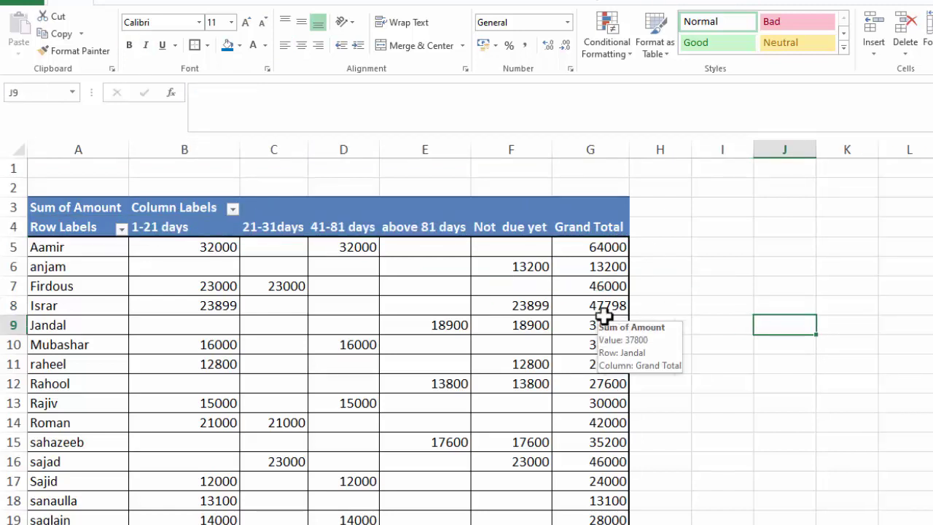
mouse_move(421, 355)
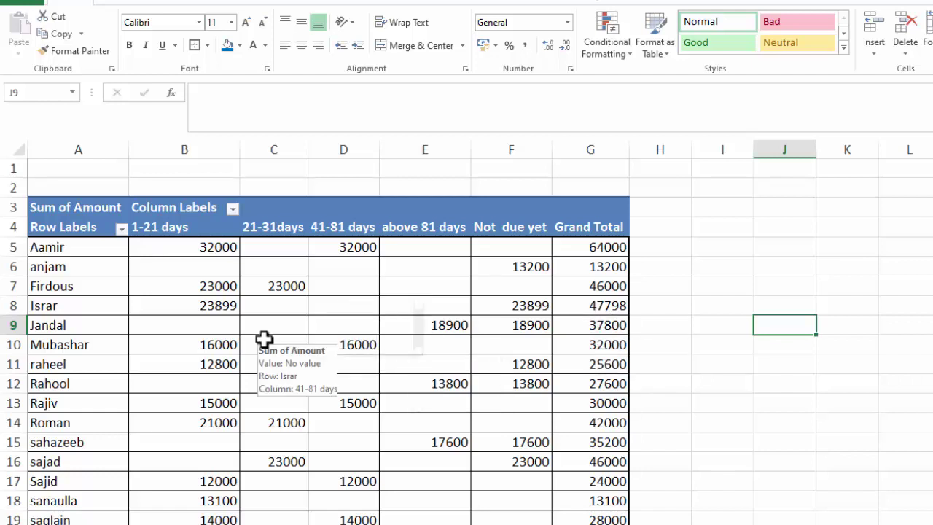
click(395, 384)
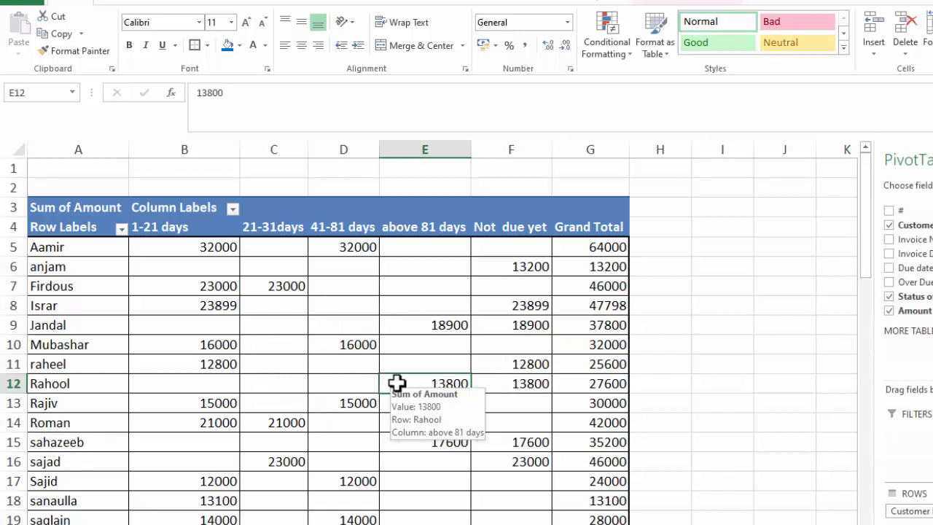